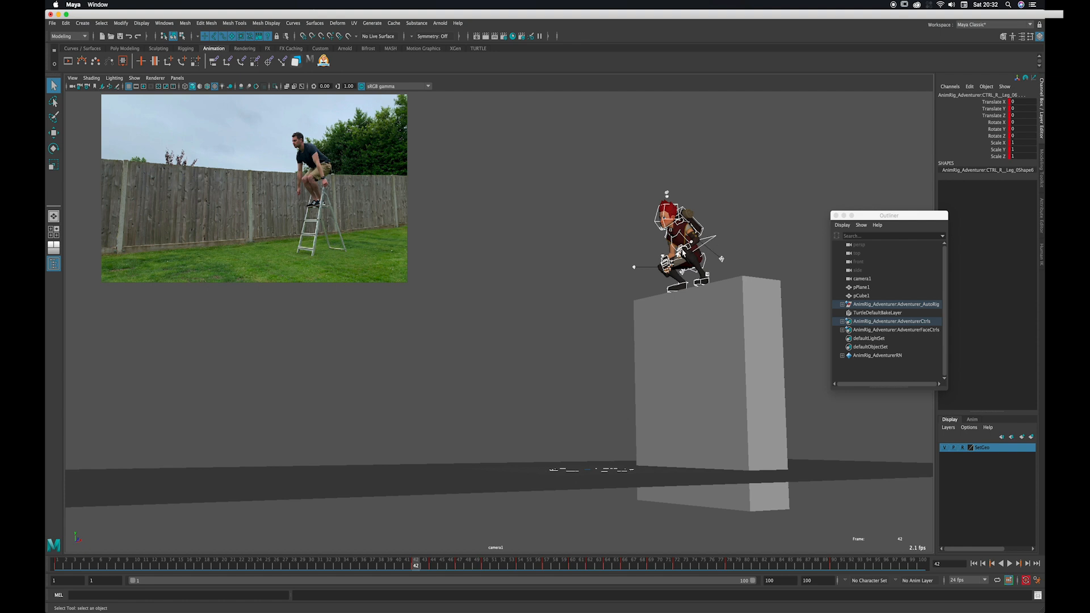
Step: Select the adventurer's body control and go to frame 48
{"action": "left_click", "coordinate": [713, 239]}
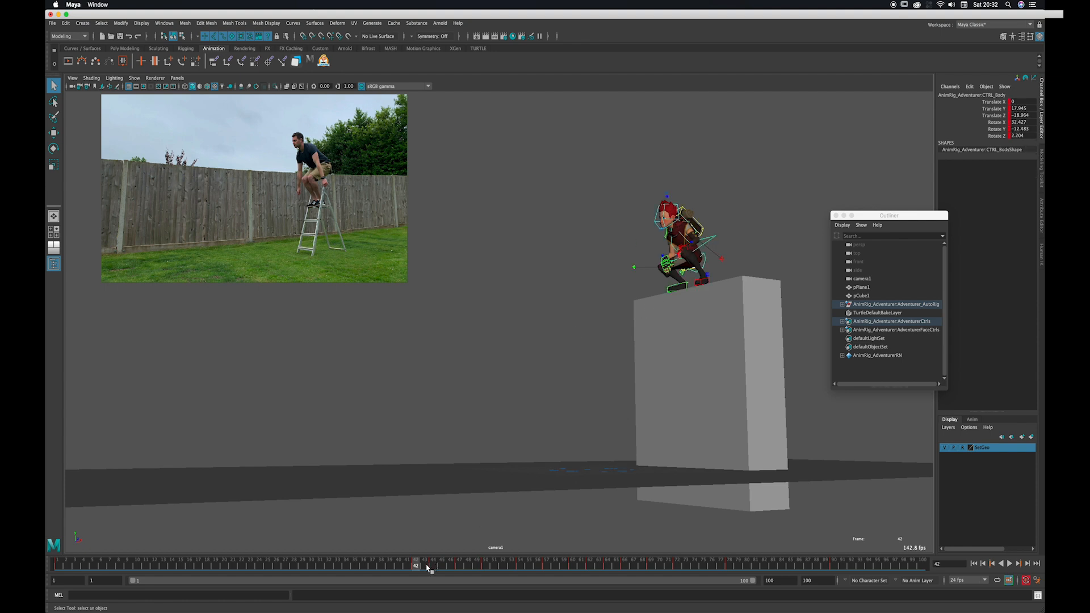
{"action": "left_click_drag", "start_coordinate": [428, 568], "coordinate": [468, 561]}
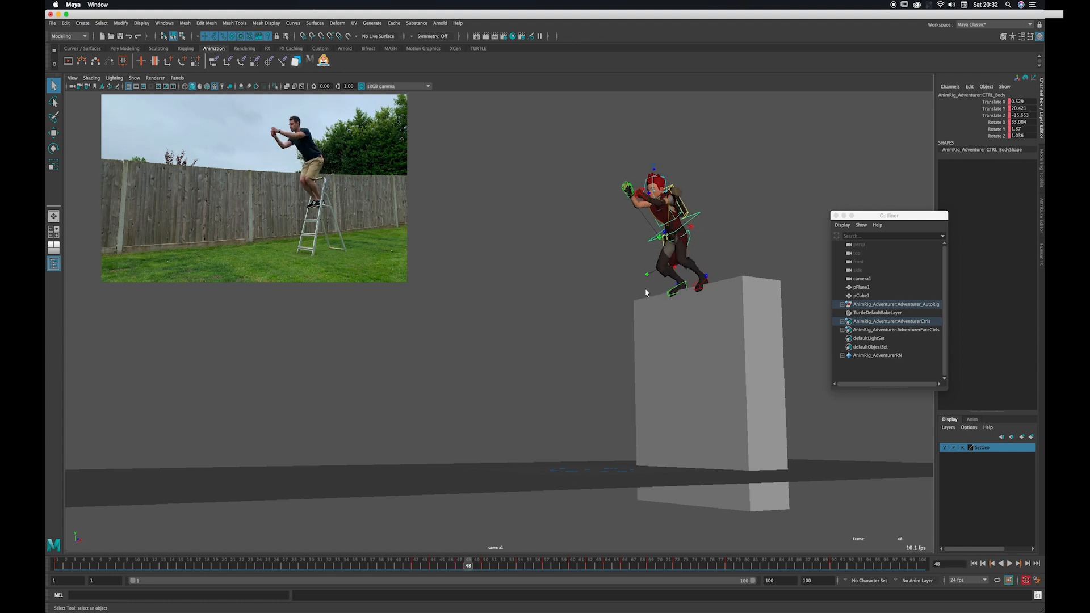
{"action": "key", "text": "w"}
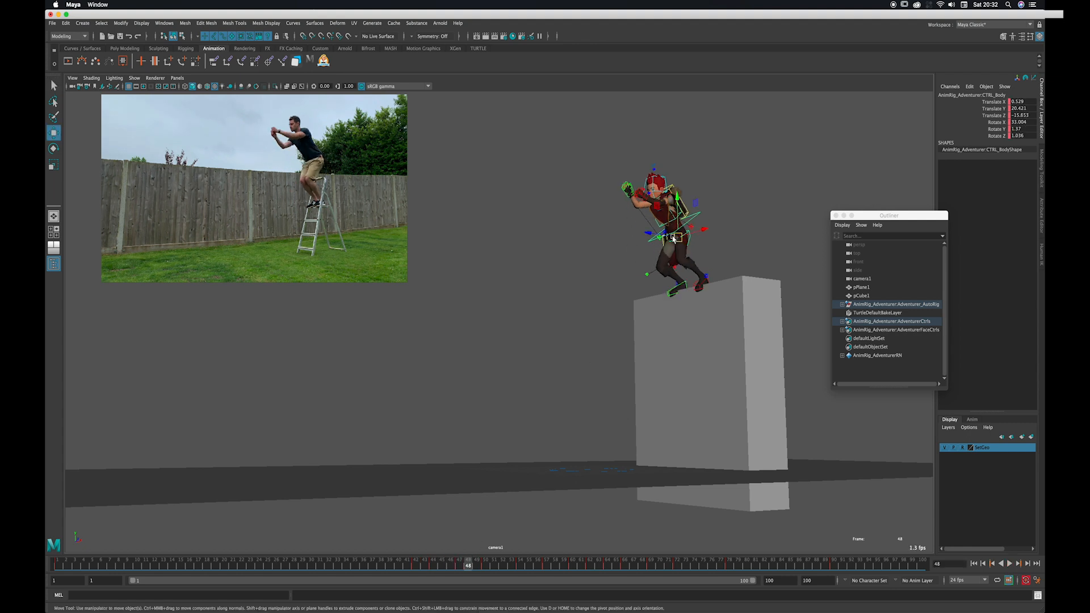
{"action": "left_click_drag", "start_coordinate": [676, 235], "coordinate": [677, 239]}
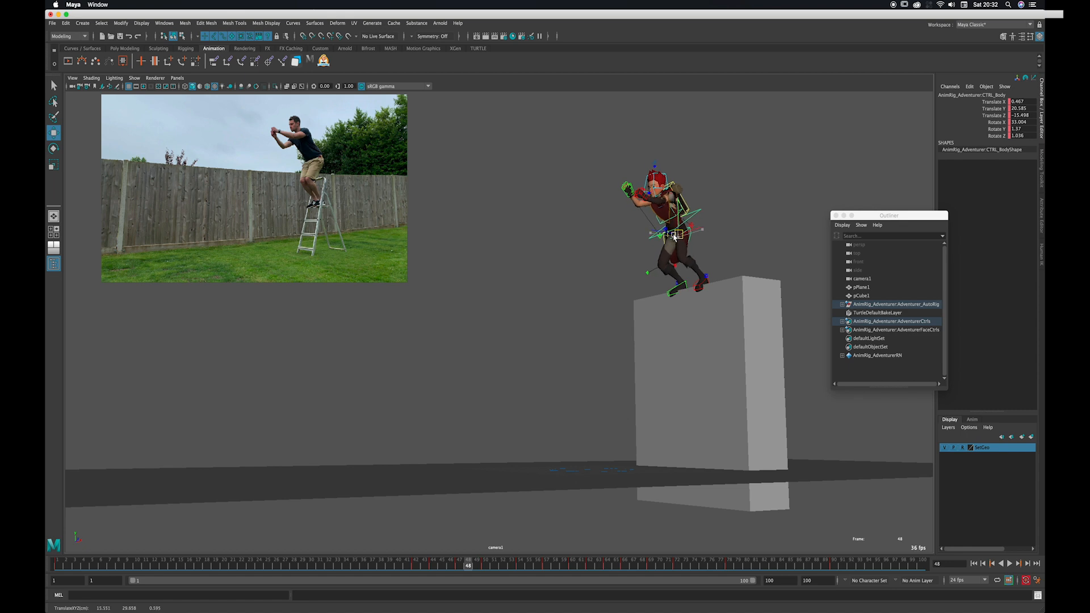
{"action": "key", "text": "z"}
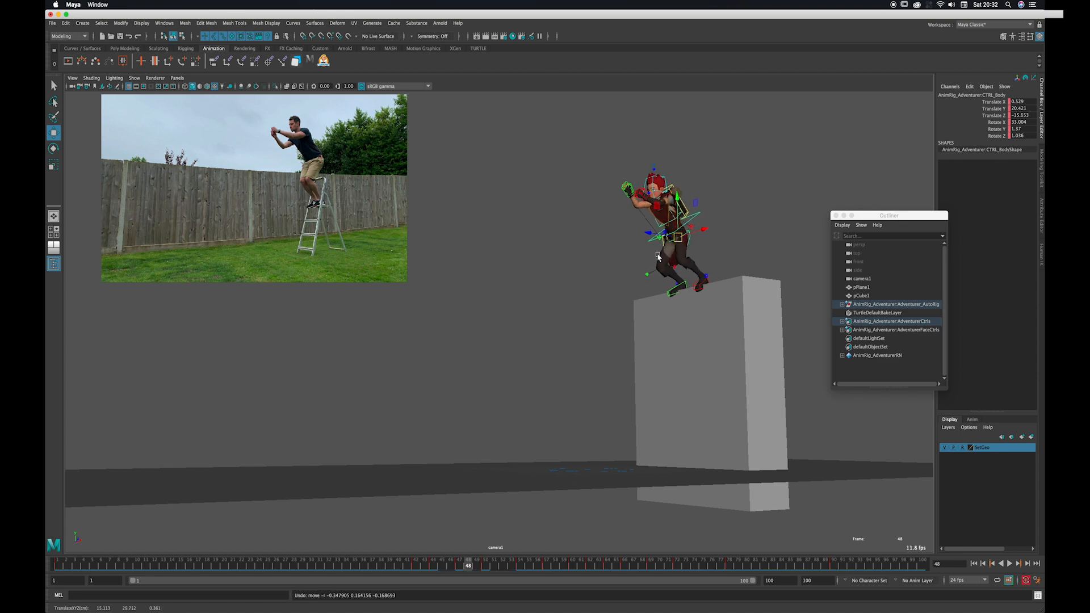
Step: Compare the character's take-off with the reference video by stepping through roughly frames 42 to 60
{"action": "left_click_drag", "start_coordinate": [415, 562], "coordinate": [477, 562]}
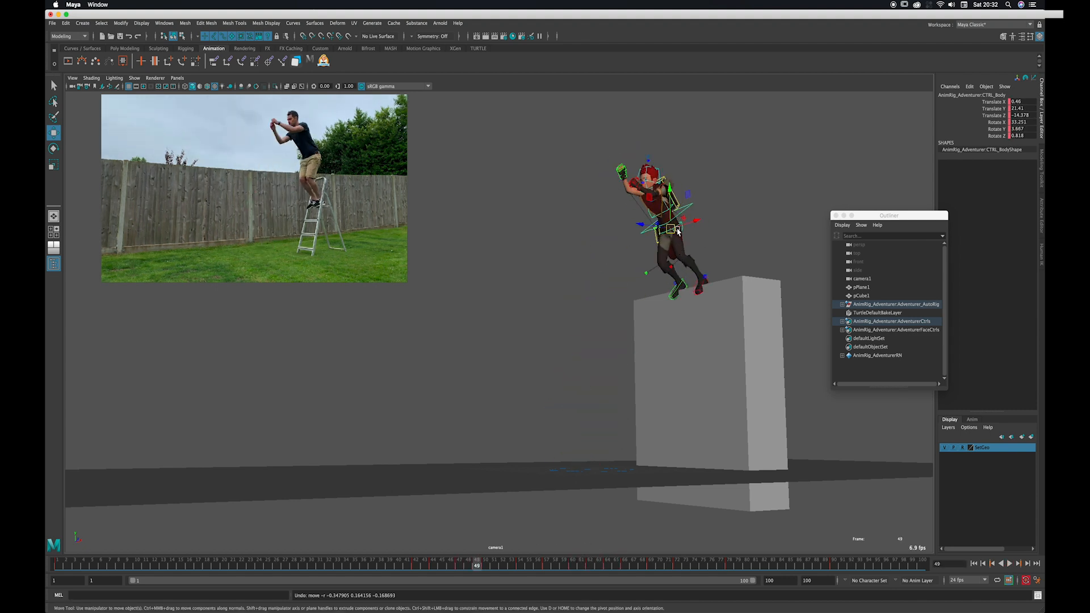
{"action": "left_click_drag", "start_coordinate": [413, 565], "coordinate": [572, 538]}
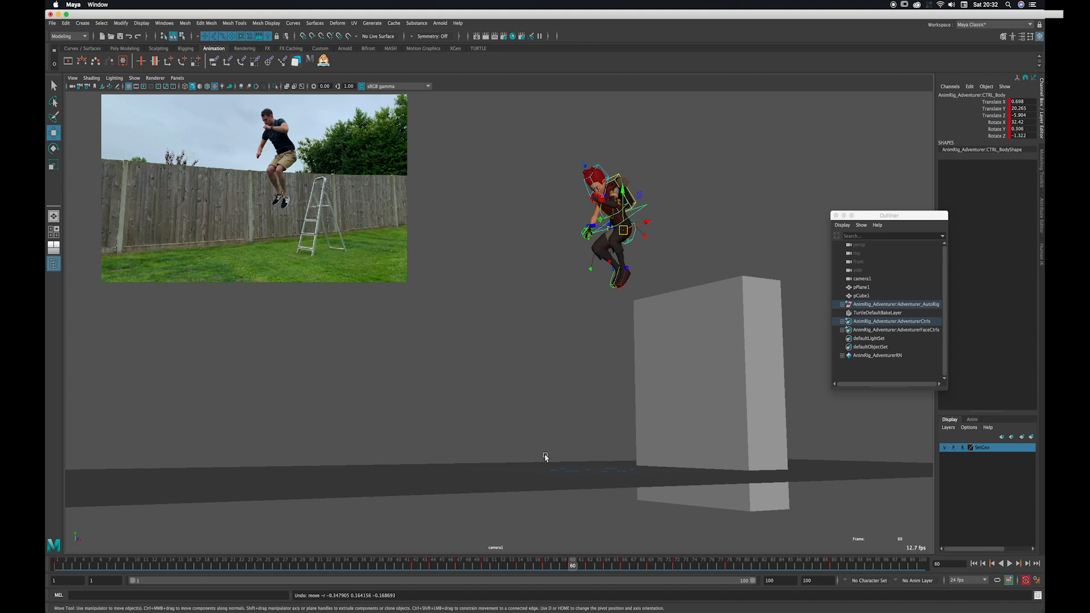
{"action": "left_click_drag", "start_coordinate": [428, 568], "coordinate": [486, 566]}
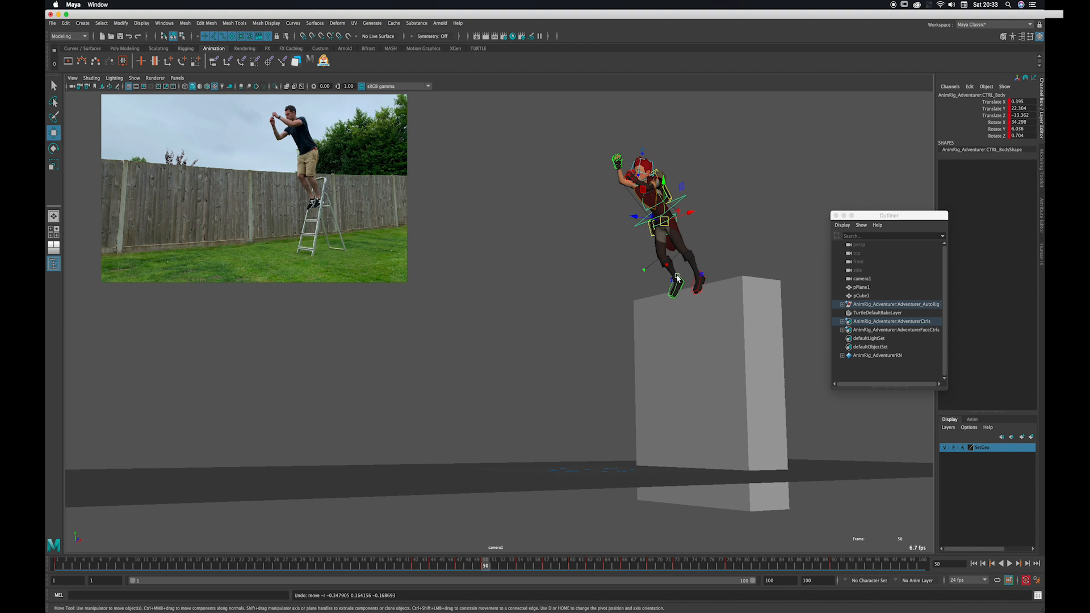
{"action": "key", "text": "alt+v"}
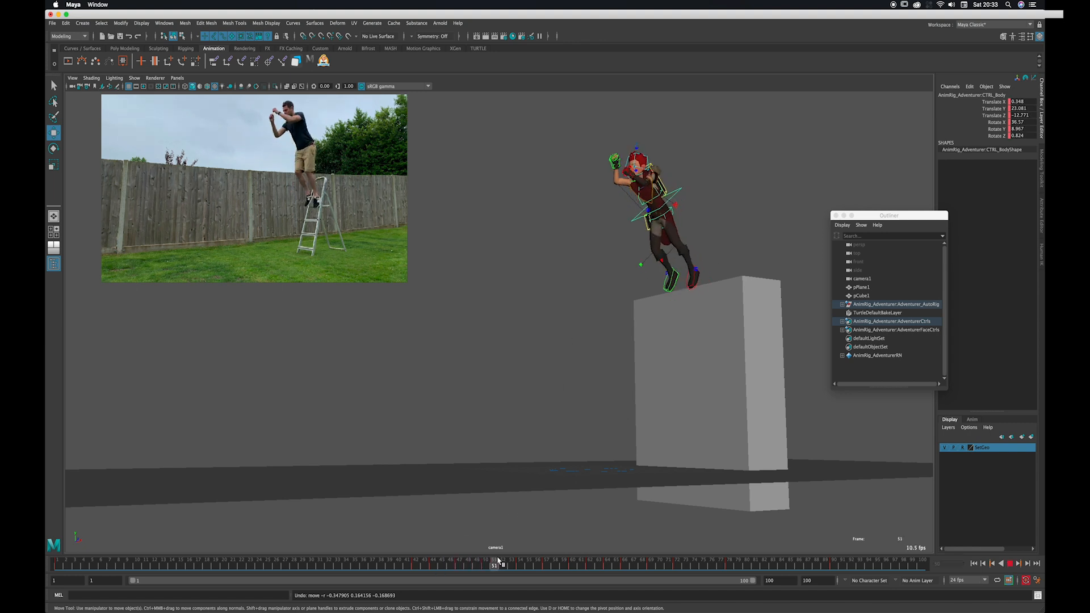
{"action": "mouse_move", "coordinate": [525, 559]}
{"action": "left_mouse_down"}
{"action": "mouse_move", "coordinate": [617, 557]}
{"action": "mouse_move", "coordinate": [530, 557]}
{"action": "left_mouse_up"}
{"action": "key", "text": "Escape"}
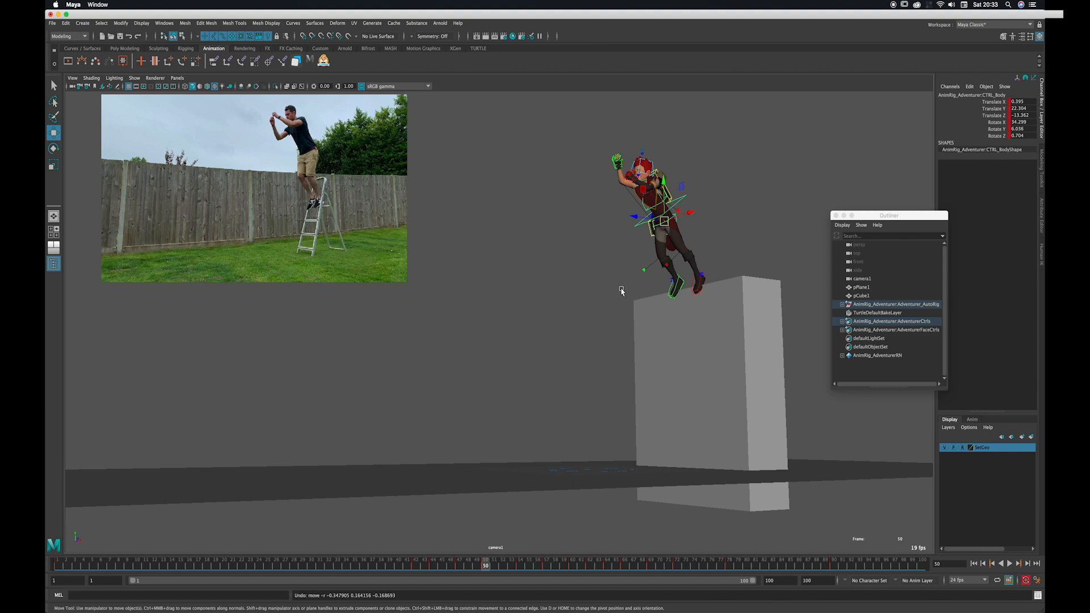
Step: Switch to the layout with perspective, camera and Graph Editor views, and frame the character closely in the perspective view
{"action": "key", "text": "space"}
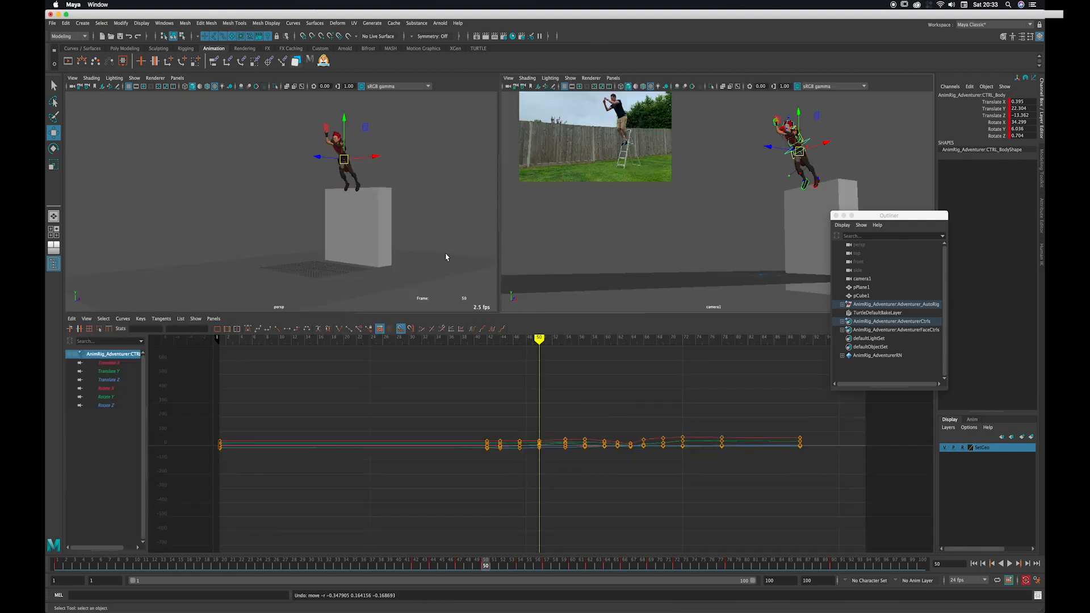
{"action": "left_click_drag", "start_coordinate": [446, 257], "coordinate": [355, 284], "text": "alt"}
{"action": "left_click", "coordinate": [429, 262]}
{"action": "middle_click_drag", "start_coordinate": [362, 280], "coordinate": [382, 282], "text": "alt"}
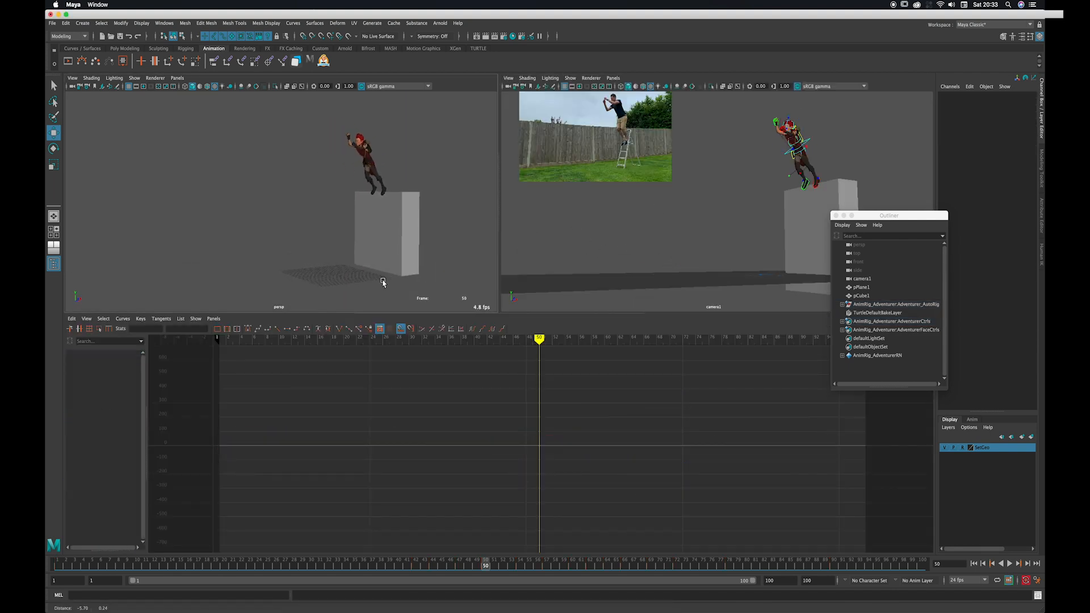
{"action": "right_click_drag", "start_coordinate": [382, 281], "coordinate": [416, 267], "text": "alt"}
{"action": "key", "text": "super+z"}
{"action": "middle_click_drag", "start_coordinate": [388, 266], "coordinate": [375, 268], "text": "alt"}
{"action": "right_click_drag", "start_coordinate": [375, 267], "coordinate": [403, 263], "text": "alt"}
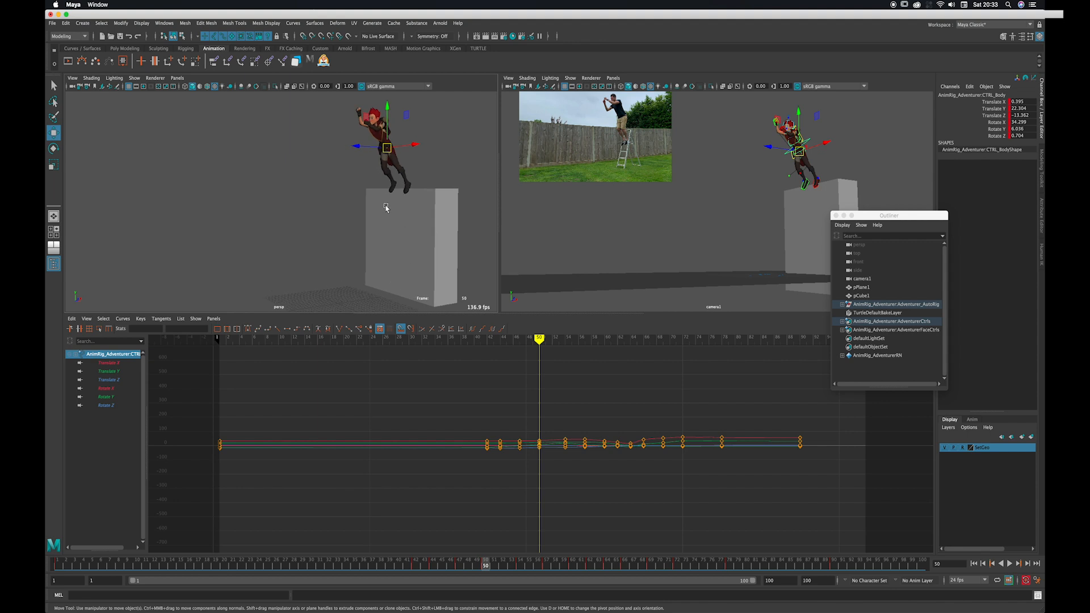
Step: Isolate the body control's Translate Y curve in the Graph Editor and frame it
{"action": "left_click", "coordinate": [134, 373]}
{"action": "key", "text": "f"}
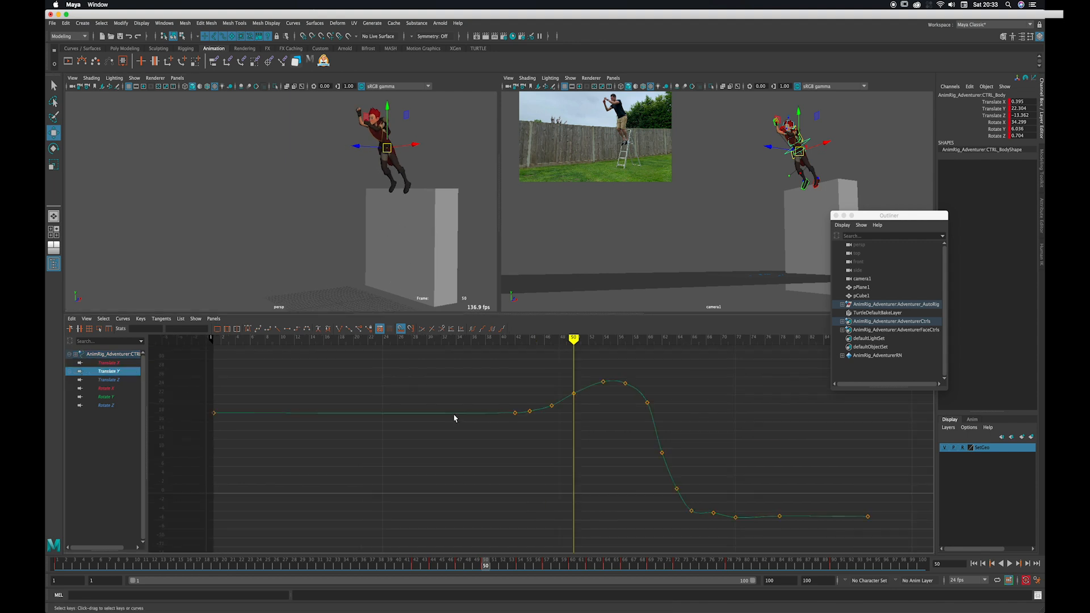
{"action": "middle_click_drag", "start_coordinate": [450, 431], "coordinate": [422, 430], "text": "alt"}
Step: Review the body's rise from crouch to take-off up to frame 50 alongside its Translate Y curve
{"action": "left_click_drag", "start_coordinate": [406, 566], "coordinate": [442, 564]}
{"action": "scroll", "coordinate": [365, 211], "scroll_direction": "up", "scroll_amount": 2}
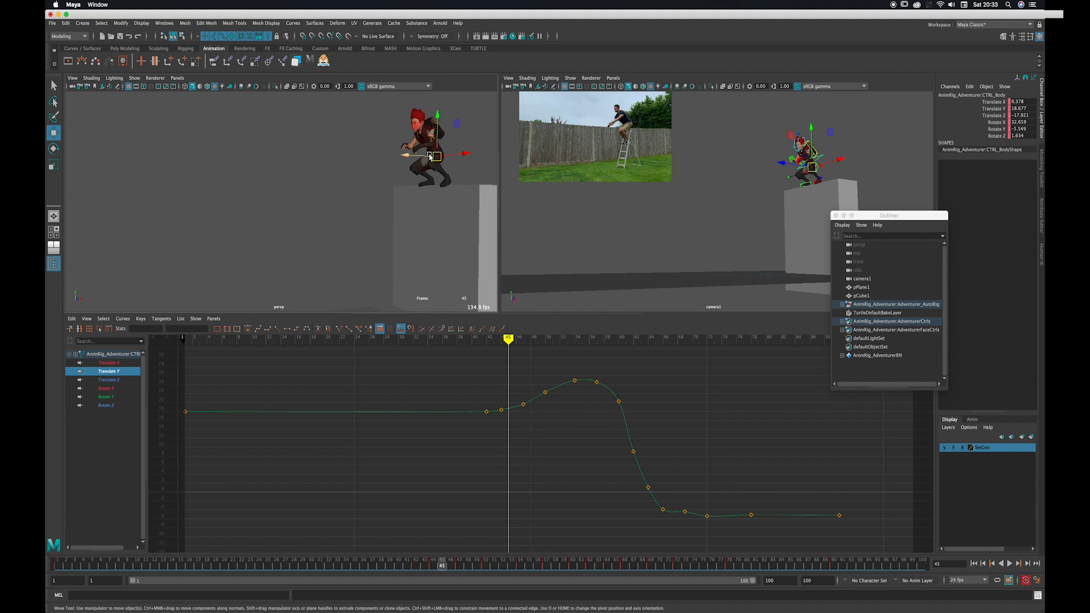
{"action": "middle_click_drag", "start_coordinate": [365, 211], "coordinate": [341, 240], "text": "alt"}
{"action": "left_click", "coordinate": [407, 566]}
{"action": "left_click_drag", "start_coordinate": [407, 567], "coordinate": [477, 554]}
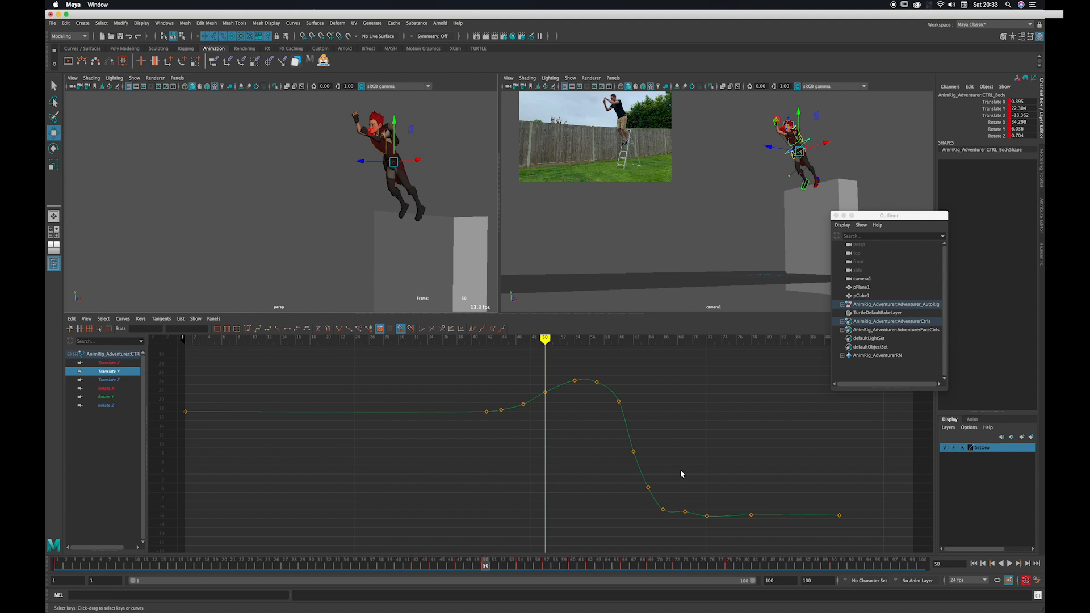
{"action": "left_click_drag", "start_coordinate": [438, 566], "coordinate": [476, 563]}
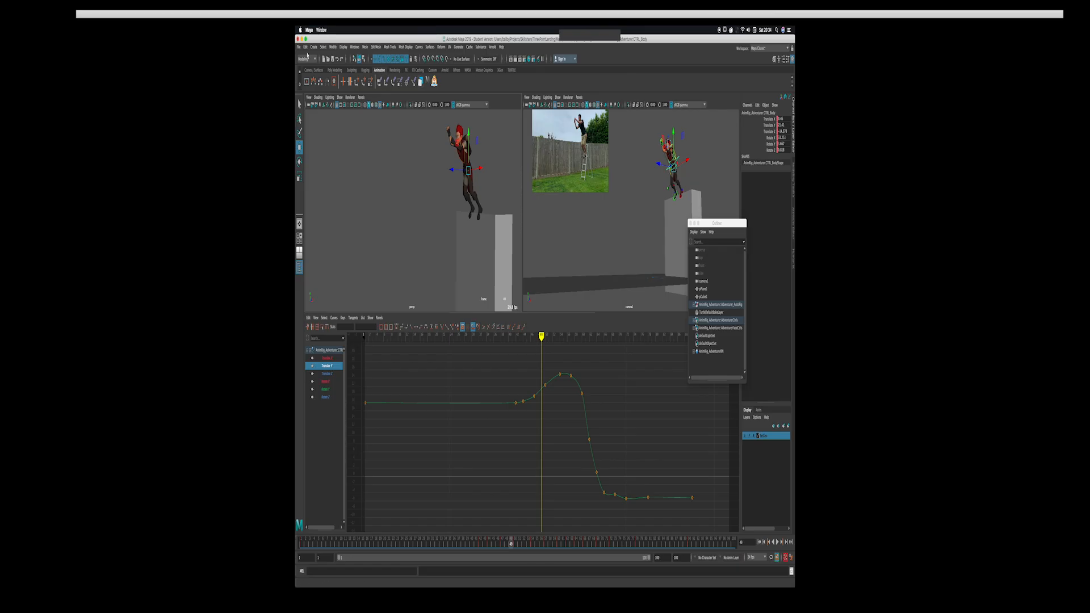
Step: Save the scene as a new Maya Binary file named 3pl_anim_v001_001.mb in the Scenes folder
{"action": "left_click", "coordinate": [52, 23]}
{"action": "left_click", "coordinate": [71, 69]}
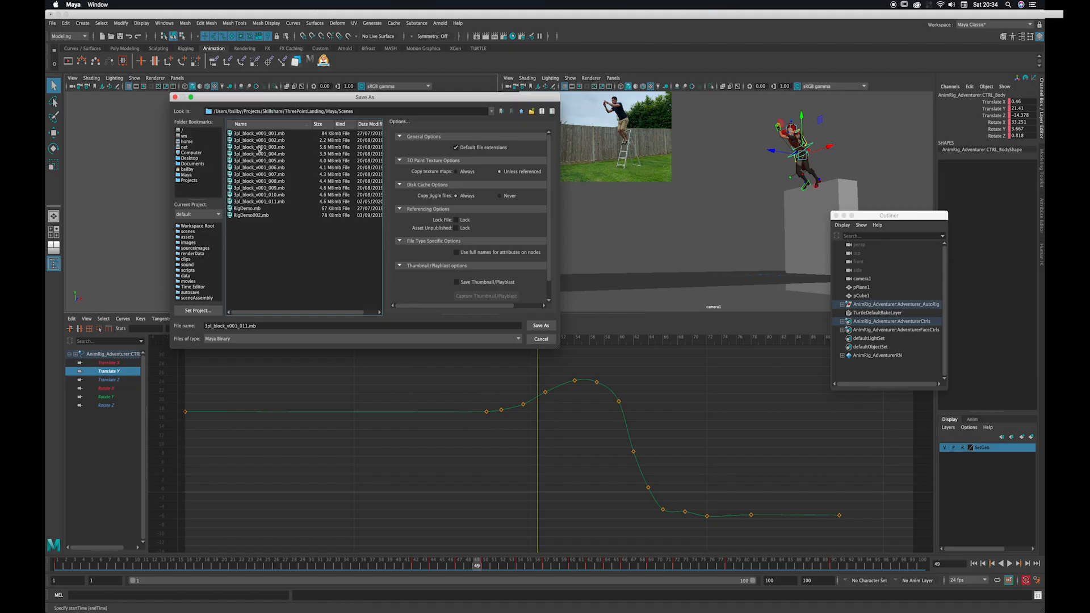
{"action": "left_click", "coordinate": [275, 202]}
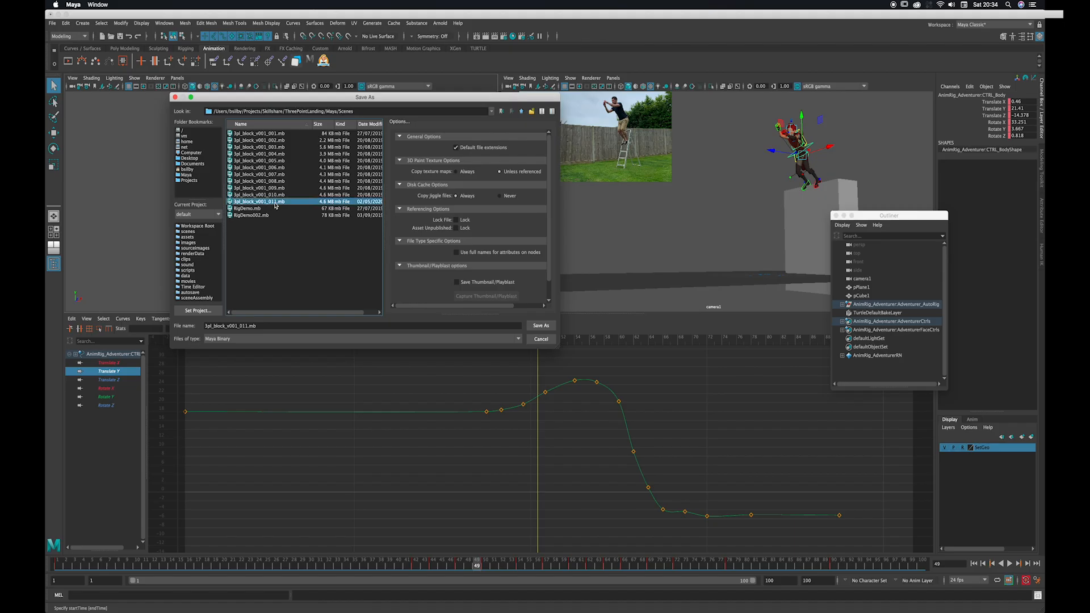
{"action": "left_click", "coordinate": [225, 326]}
{"action": "key", "text": "BackSpace"}
{"action": "key", "text": "BackSpace"}
{"action": "key", "text": "BackSpace"}
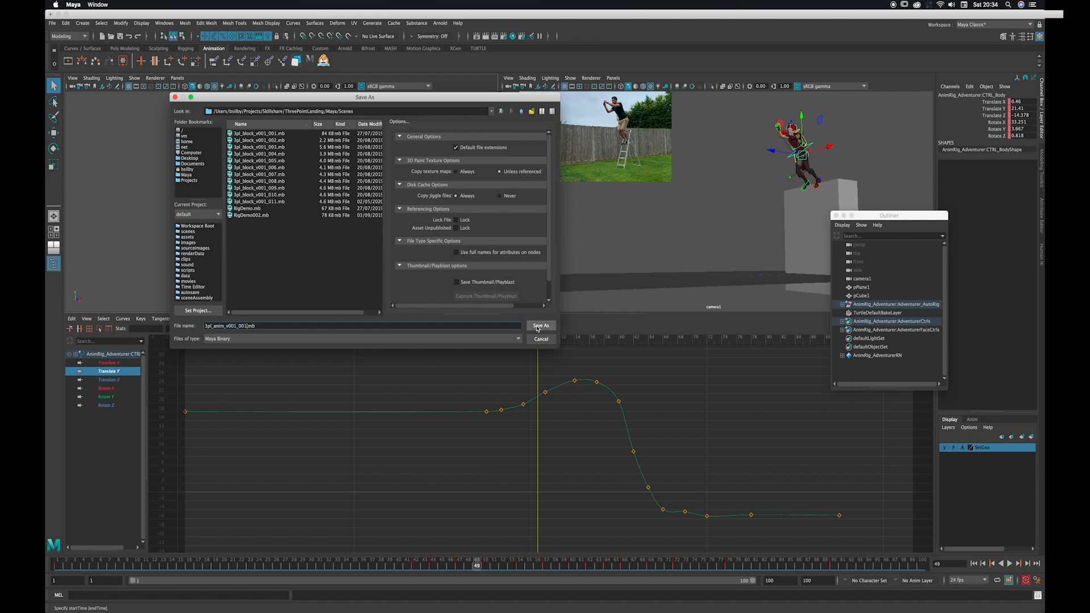
{"action": "left_click", "coordinate": [537, 326]}
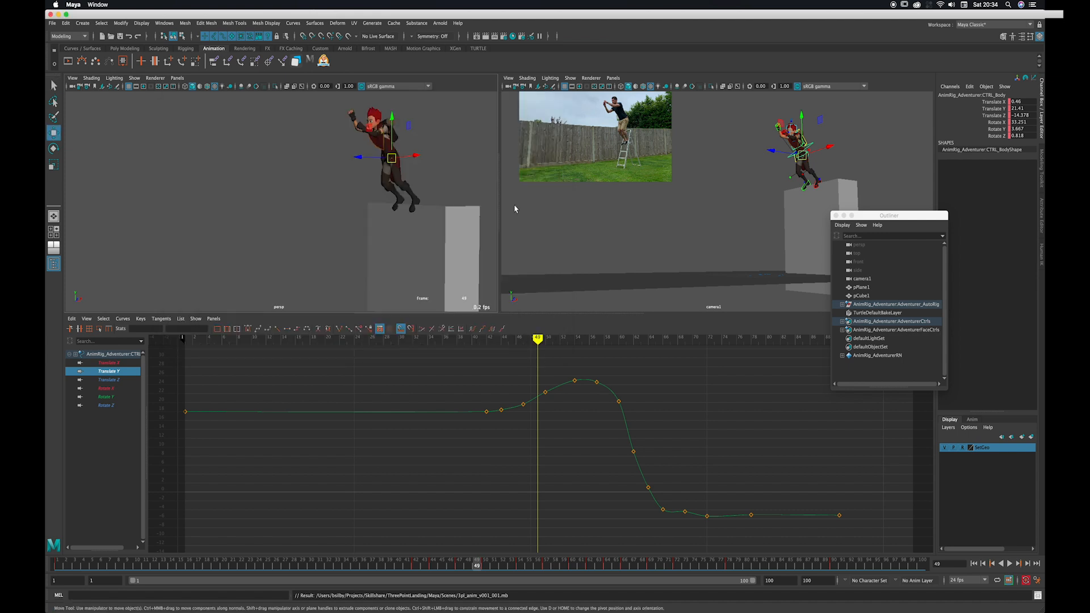
Step: Play back the jump from around frame 37 and check the timing of the crouch and take-off
{"action": "left_click_drag", "start_coordinate": [354, 216], "coordinate": [361, 232], "text": "alt"}
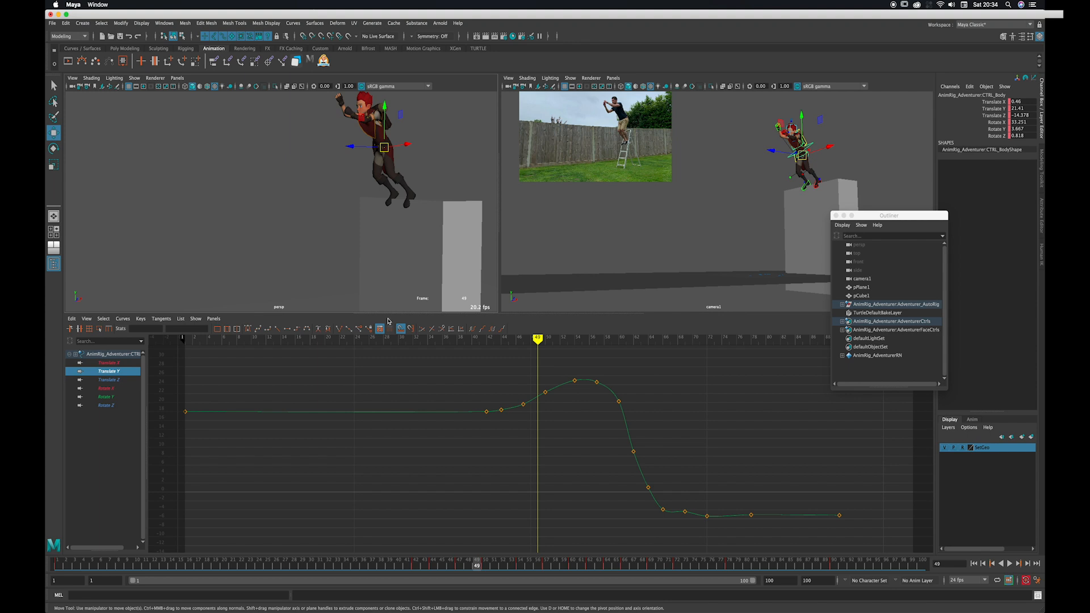
{"action": "mouse_move", "coordinate": [424, 572]}
{"action": "left_mouse_down"}
{"action": "mouse_move", "coordinate": [479, 561]}
{"action": "mouse_move", "coordinate": [407, 562]}
{"action": "left_mouse_up"}
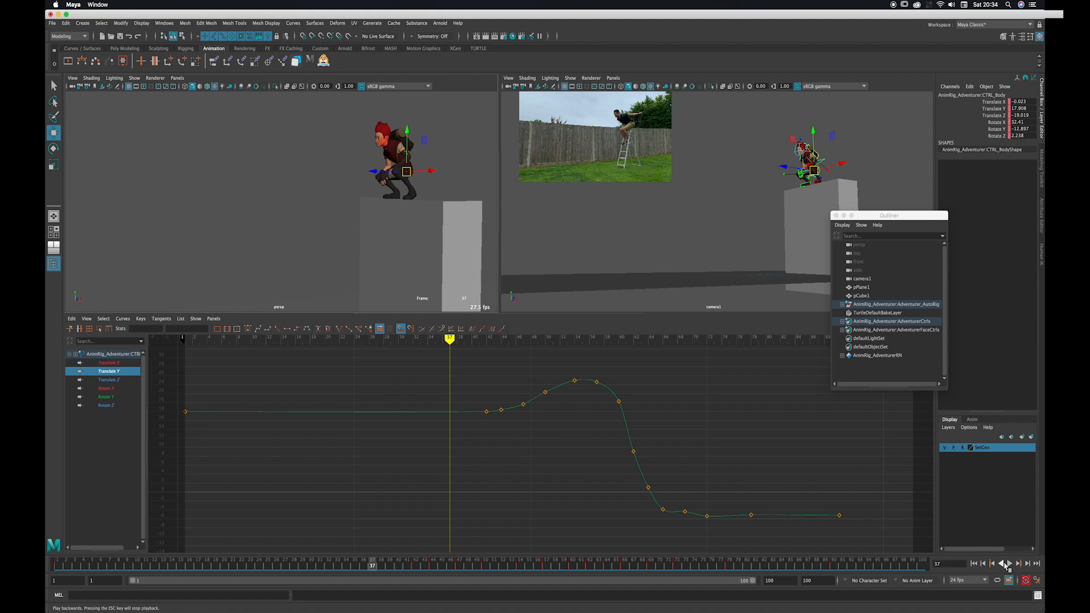
{"action": "left_click", "coordinate": [1009, 564]}
{"action": "mouse_move", "coordinate": [511, 564]}
{"action": "left_mouse_down"}
{"action": "mouse_move", "coordinate": [443, 569]}
{"action": "mouse_move", "coordinate": [554, 548]}
{"action": "left_mouse_up"}
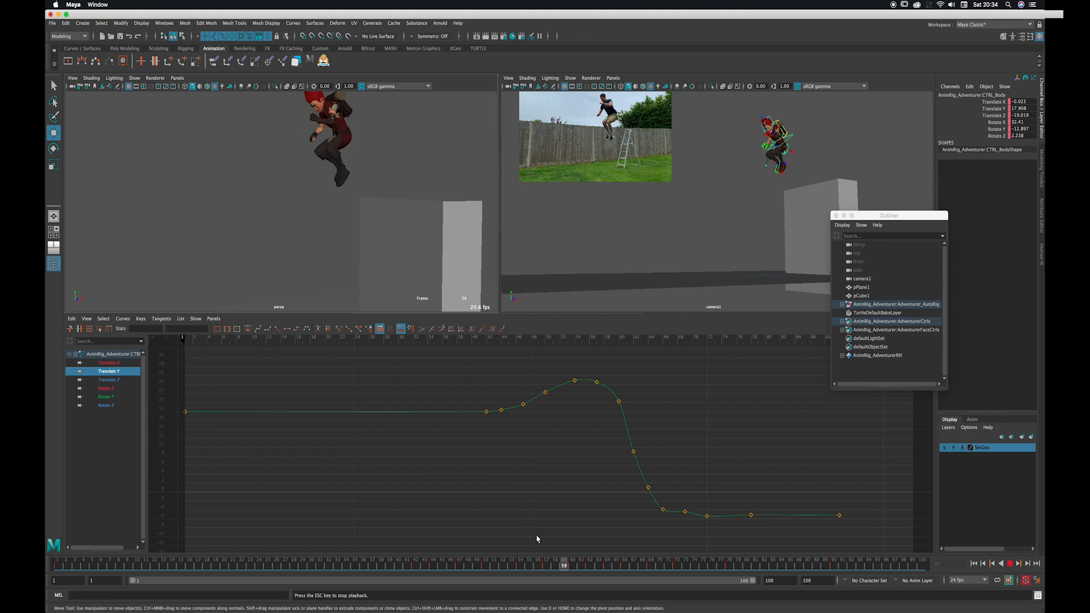
{"action": "left_click", "coordinate": [1009, 563]}
{"action": "mouse_move", "coordinate": [469, 563]}
{"action": "left_mouse_down"}
{"action": "mouse_move", "coordinate": [445, 565]}
{"action": "mouse_move", "coordinate": [564, 562]}
{"action": "mouse_move", "coordinate": [450, 554]}
{"action": "mouse_move", "coordinate": [508, 564]}
{"action": "mouse_move", "coordinate": [420, 572]}
{"action": "left_mouse_up"}
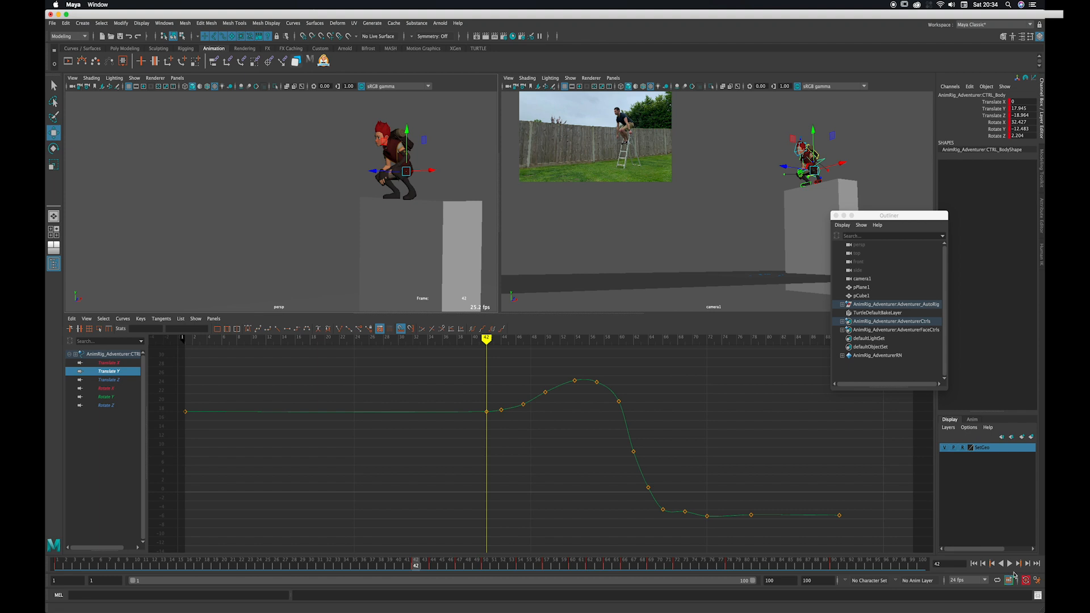
{"action": "left_click", "coordinate": [1009, 563]}
{"action": "left_click", "coordinate": [435, 568]}
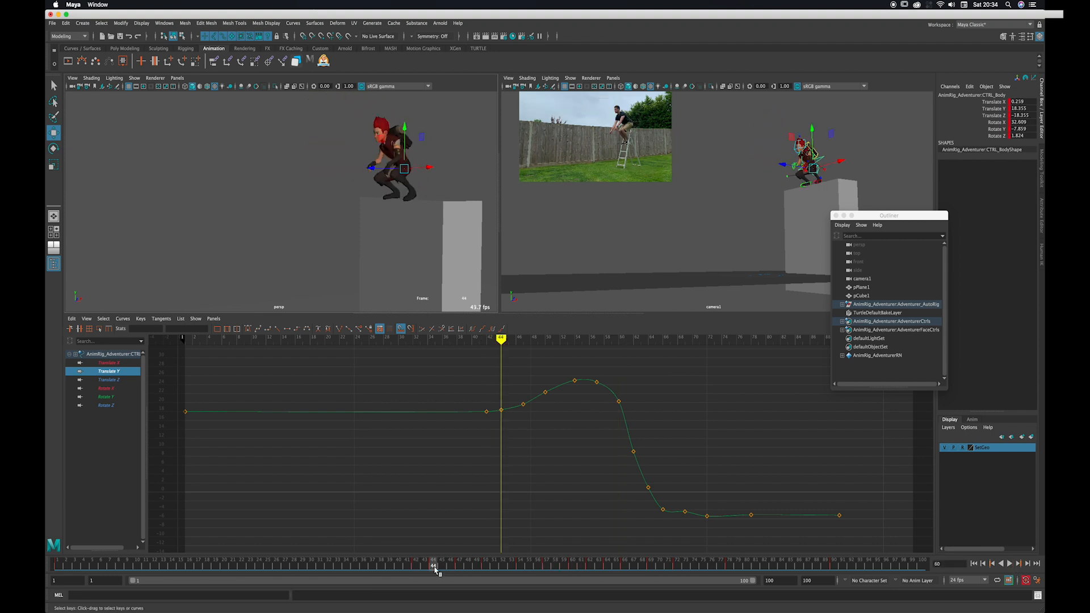
Step: Lower the body's Translate Y keys at frame 44 to about 18.14 and at frame 47 to about 18.96
{"action": "left_click_drag", "start_coordinate": [435, 570], "coordinate": [461, 567]}
{"action": "middle_click_drag", "start_coordinate": [482, 473], "coordinate": [479, 477], "text": "alt"}
{"action": "right_click_drag", "start_coordinate": [479, 477], "coordinate": [504, 467], "text": "alt"}
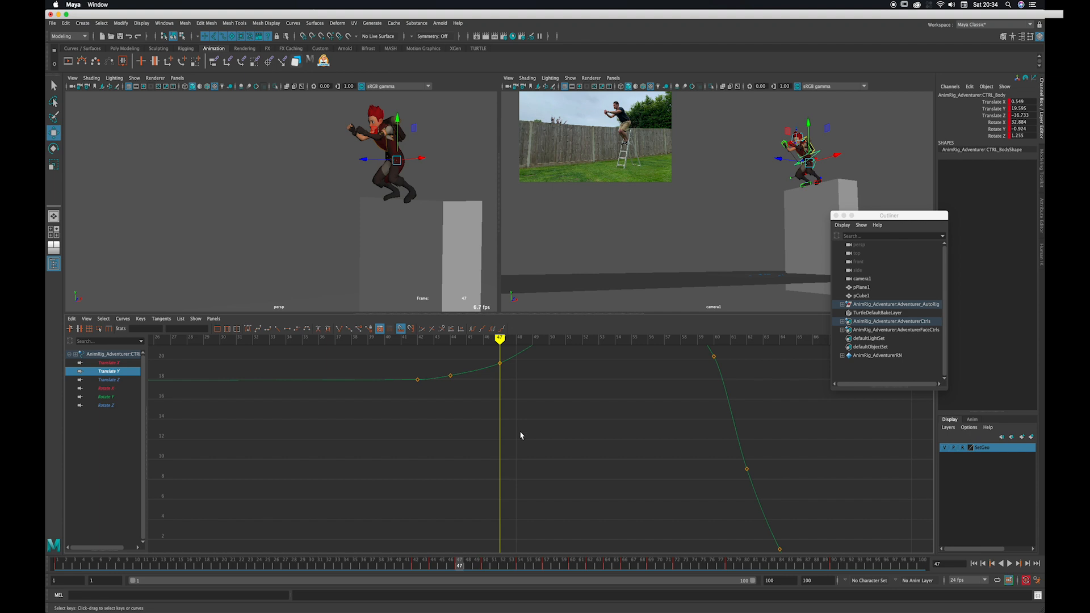
{"action": "middle_click_drag", "start_coordinate": [505, 356], "coordinate": [516, 419], "text": "alt"}
{"action": "left_click_drag", "start_coordinate": [504, 417], "coordinate": [513, 437]}
{"action": "middle_click_drag", "start_coordinate": [512, 441], "coordinate": [470, 451]}
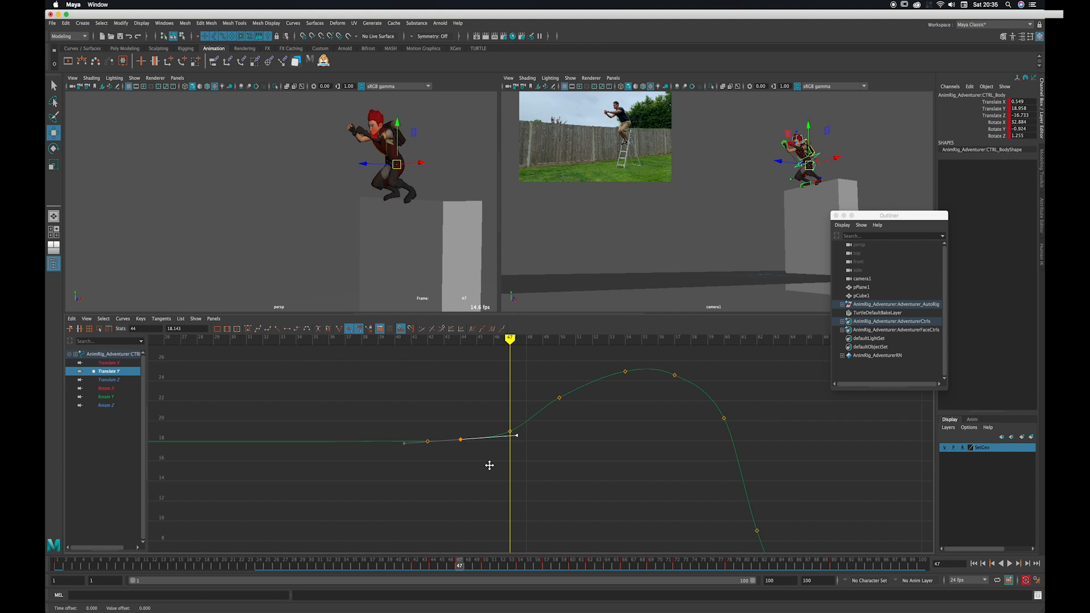
Step: Raise the Translate Y key at frame 47 to about 19.51
{"action": "left_click_drag", "start_coordinate": [506, 438], "coordinate": [507, 447]}
{"action": "middle_click_drag", "start_coordinate": [504, 448], "coordinate": [508, 435], "text": "alt"}
{"action": "key", "text": "ctrl+z"}
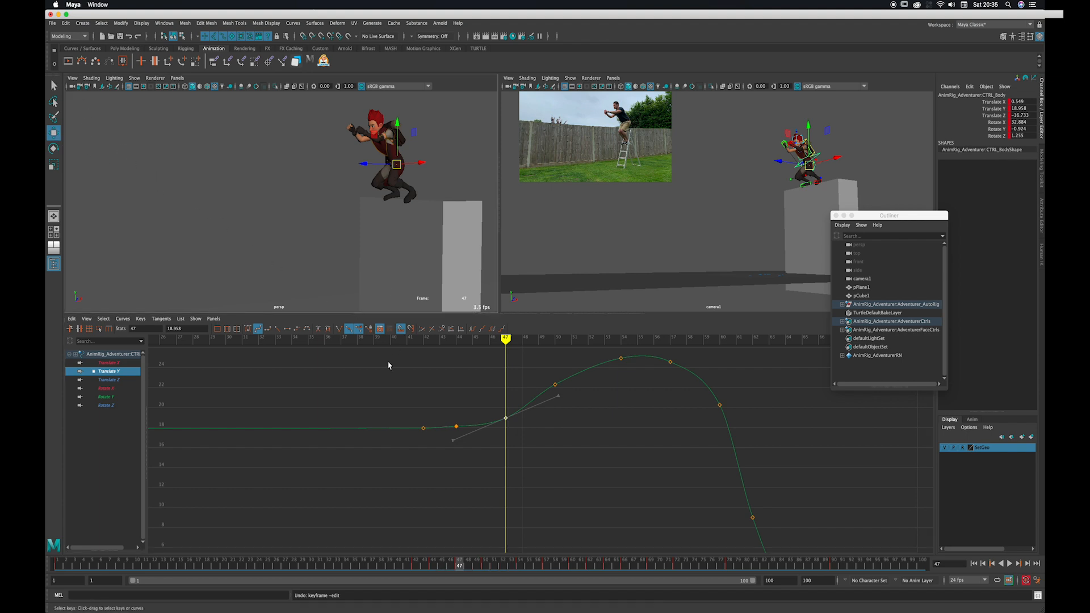
{"action": "mouse_move", "coordinate": [508, 400]}
{"action": "middle_mouse_down", "text": "shift"}
{"action": "mouse_move", "coordinate": [487, 418]}
{"action": "mouse_move", "coordinate": [525, 418]}
{"action": "mouse_move", "coordinate": [507, 428]}
{"action": "mouse_move", "coordinate": [526, 407]}
{"action": "mouse_move", "coordinate": [501, 412]}
{"action": "middle_mouse_up", "text": "shift"}
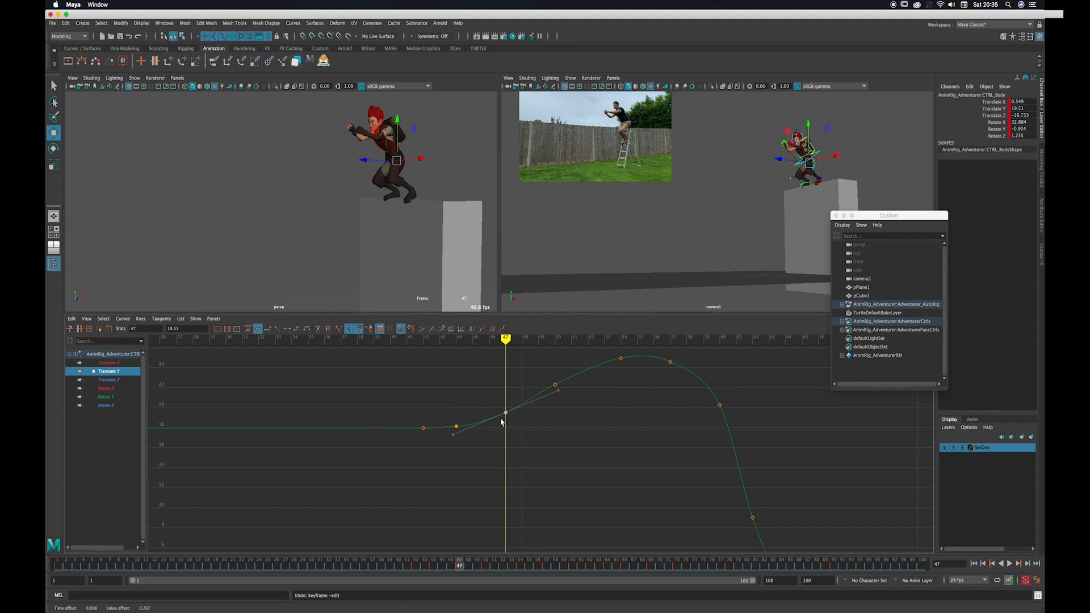
Step: Move the Translate Y key at frame 54 two frames earlier to frame 52 and steepen its tangent
{"action": "left_click_drag", "start_coordinate": [424, 565], "coordinate": [426, 567]}
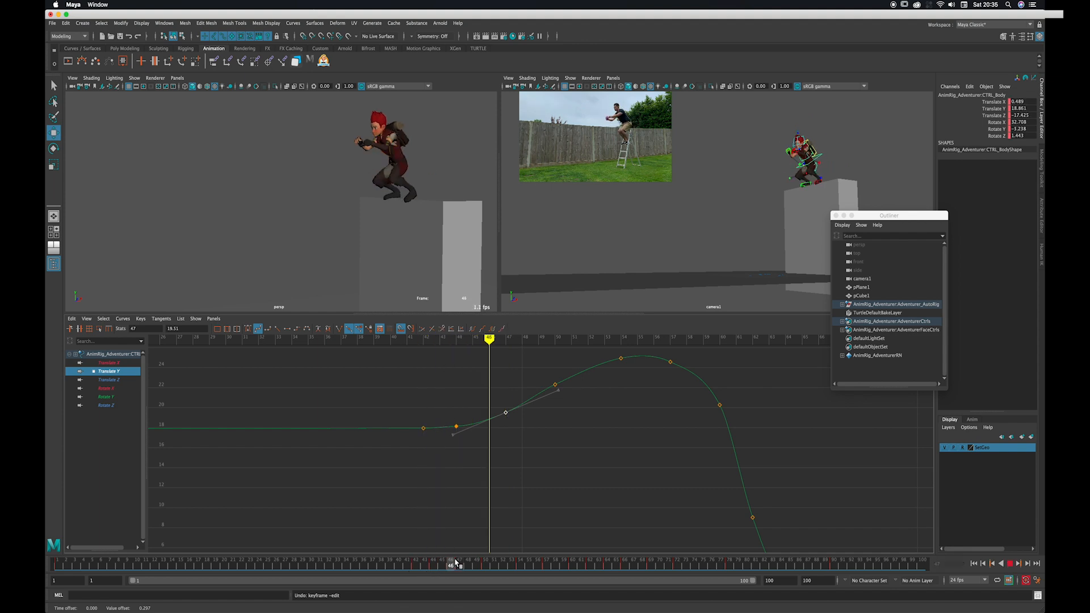
{"action": "left_click_drag", "start_coordinate": [455, 563], "coordinate": [503, 564]}
{"action": "middle_click_drag", "start_coordinate": [537, 431], "coordinate": [522, 460], "text": "alt"}
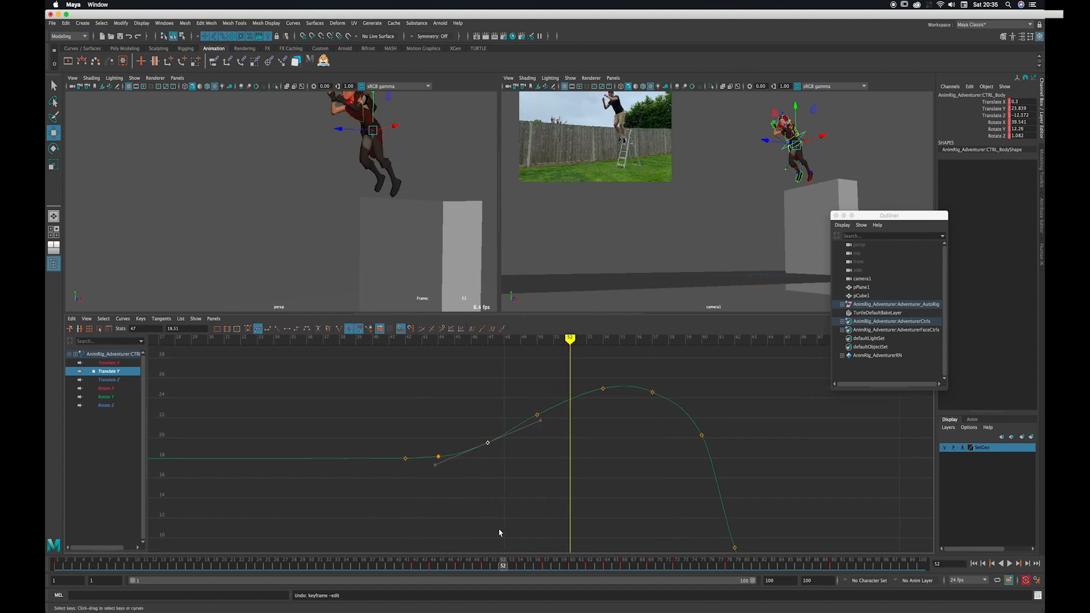
{"action": "left_click_drag", "start_coordinate": [433, 565], "coordinate": [503, 564]}
{"action": "left_click_drag", "start_coordinate": [584, 413], "coordinate": [597, 395]}
{"action": "middle_click_drag", "start_coordinate": [609, 410], "coordinate": [576, 416], "text": "shift"}
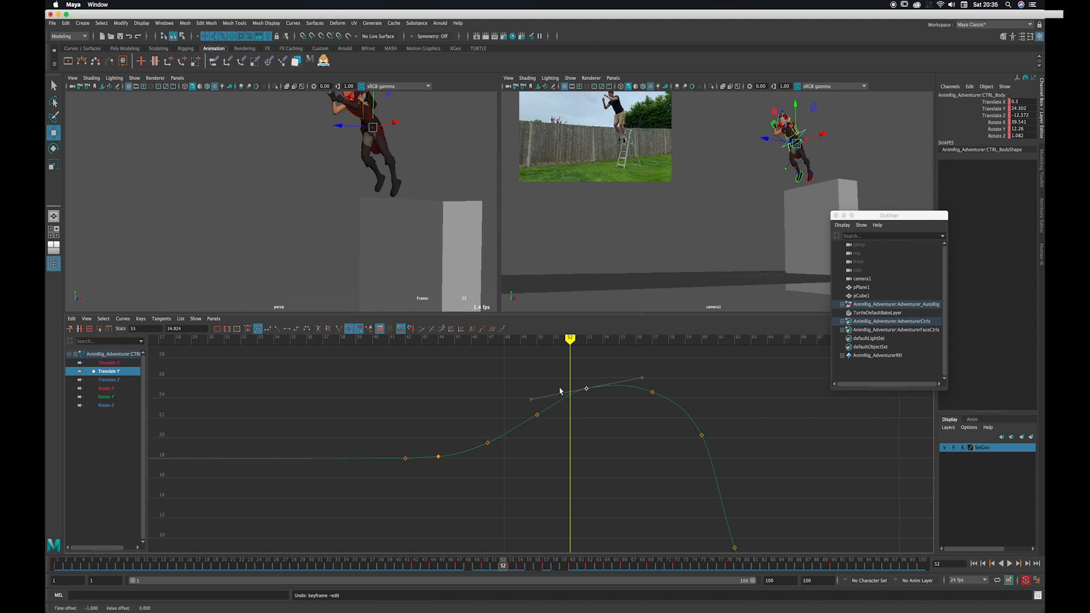
{"action": "left_click_drag", "start_coordinate": [559, 382], "coordinate": [556, 404]}
{"action": "mouse_move", "coordinate": [555, 419]}
{"action": "middle_mouse_down"}
{"action": "mouse_move", "coordinate": [557, 431]}
{"action": "mouse_move", "coordinate": [551, 408]}
{"action": "mouse_move", "coordinate": [546, 434]}
{"action": "middle_mouse_up"}
{"action": "key", "text": "super+z"}
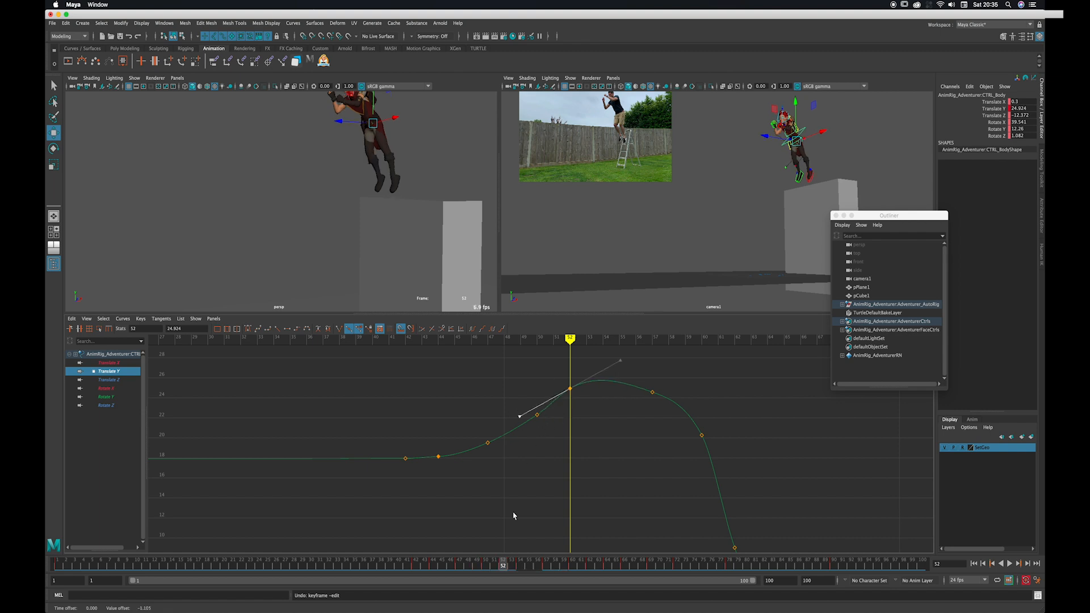
Step: Raise the Translate Y key at frame 57 to about 26.0
{"action": "left_click_drag", "start_coordinate": [437, 564], "coordinate": [538, 562]}
{"action": "left_click", "coordinate": [652, 392]}
{"action": "middle_click_drag", "start_coordinate": [642, 406], "coordinate": [614, 382]}
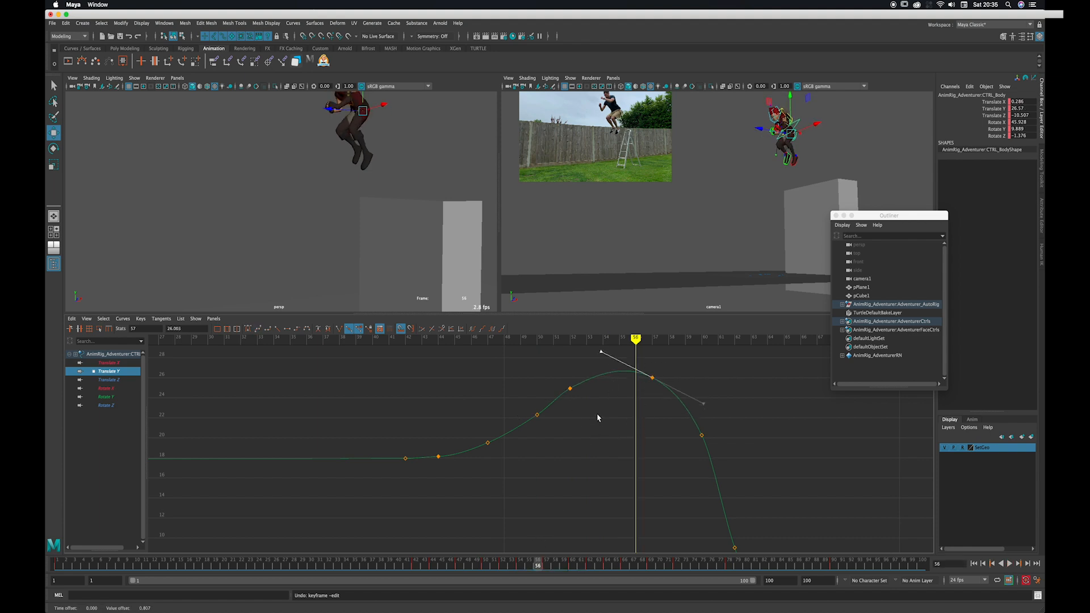
Step: Adjust the tangent handles of the body's Translate Y keys at frames 52 and 60 to refine the jump arc
{"action": "left_click", "coordinate": [570, 388]}
{"action": "left_click_drag", "start_coordinate": [553, 379], "coordinate": [554, 415]}
{"action": "middle_click_drag", "start_coordinate": [553, 415], "coordinate": [553, 422]}
{"action": "left_click_drag", "start_coordinate": [711, 416], "coordinate": [682, 450]}
{"action": "left_click_drag", "start_coordinate": [691, 396], "coordinate": [676, 403]}
{"action": "middle_click_drag", "start_coordinate": [676, 403], "coordinate": [685, 406]}
{"action": "mouse_move", "coordinate": [430, 566]}
{"action": "left_mouse_down"}
{"action": "mouse_move", "coordinate": [547, 553]}
{"action": "mouse_move", "coordinate": [571, 537]}
{"action": "mouse_move", "coordinate": [507, 540]}
{"action": "mouse_move", "coordinate": [572, 536]}
{"action": "left_mouse_up"}
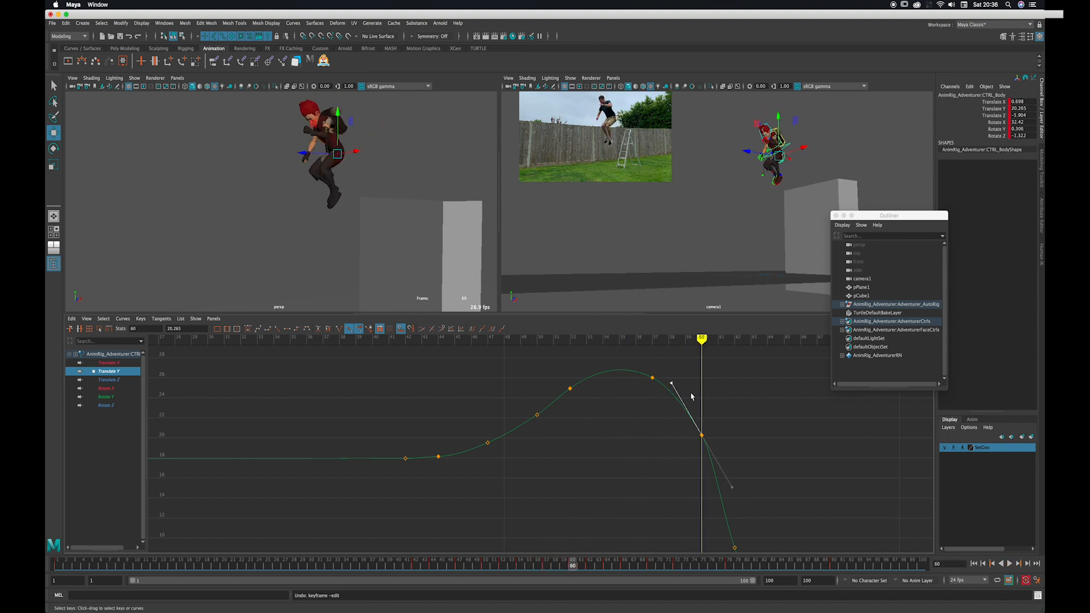
Step: Smooth the Translate Y curve from its peak into the fall by adjusting the tangents at frames 60 and 57
{"action": "middle_click_drag", "start_coordinate": [678, 393], "coordinate": [663, 402]}
{"action": "left_click", "coordinate": [652, 377]}
{"action": "left_click_drag", "start_coordinate": [635, 356], "coordinate": [627, 375]}
{"action": "middle_click_drag", "start_coordinate": [617, 396], "coordinate": [615, 401]}
{"action": "left_click", "coordinate": [570, 388]}
{"action": "left_click", "coordinate": [652, 377]}
{"action": "middle_click_drag", "start_coordinate": [672, 389], "coordinate": [666, 401]}
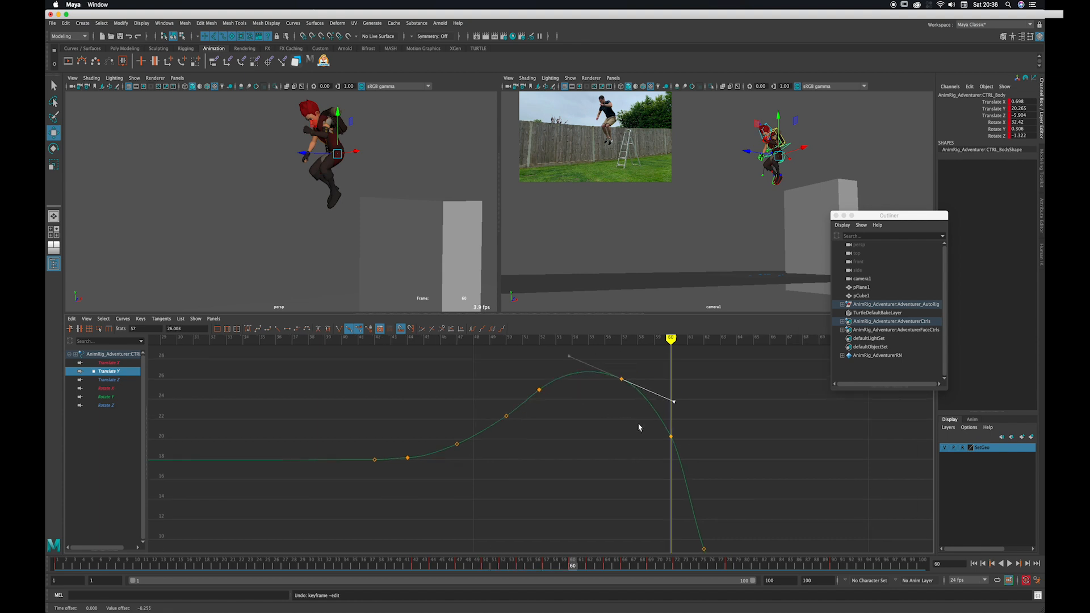
Step: Lower the Translate Y key at frame 60 to about 19.12 and steepen its tangent
{"action": "left_click", "coordinate": [701, 435]}
{"action": "key", "text": "f"}
{"action": "middle_click_drag", "start_coordinate": [604, 445], "coordinate": [596, 435], "text": "alt"}
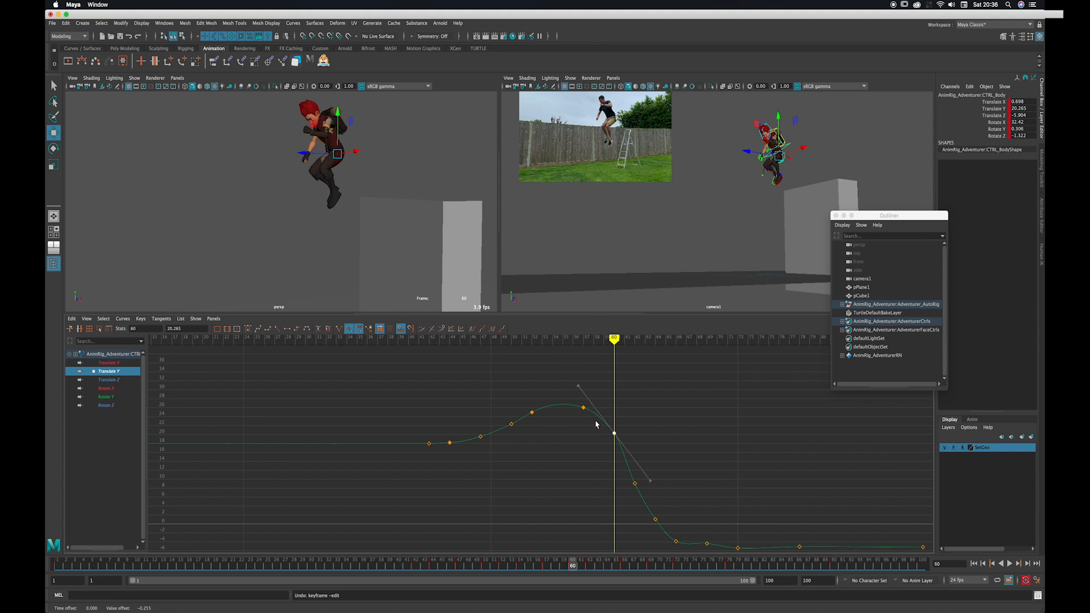
{"action": "mouse_move", "coordinate": [528, 567]}
{"action": "left_mouse_down"}
{"action": "mouse_move", "coordinate": [599, 564]}
{"action": "mouse_move", "coordinate": [559, 562]}
{"action": "mouse_move", "coordinate": [598, 564]}
{"action": "mouse_move", "coordinate": [581, 564]}
{"action": "left_mouse_up"}
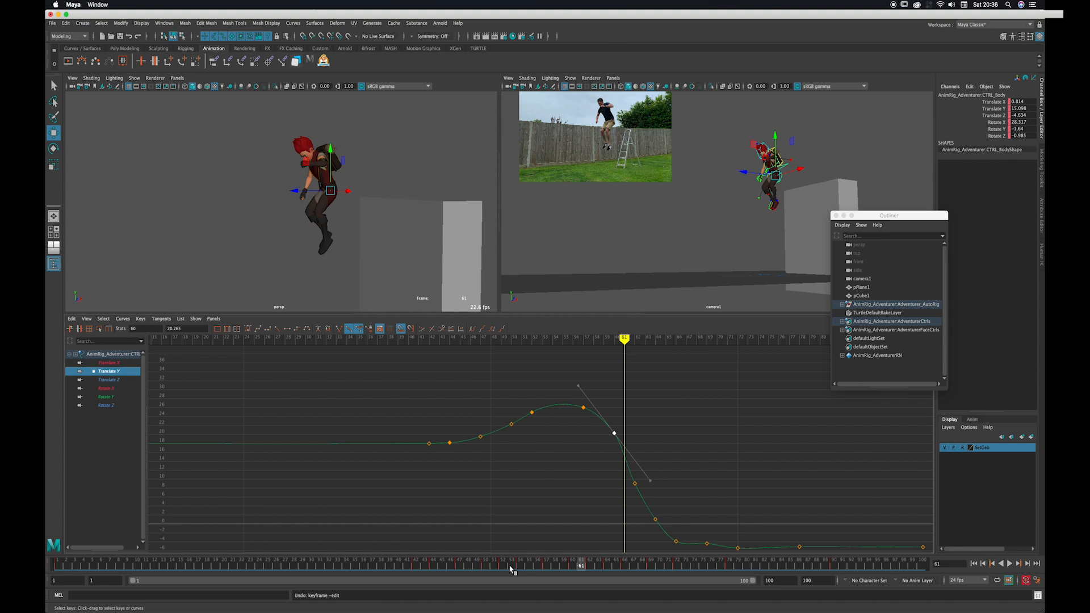
{"action": "mouse_move", "coordinate": [510, 567]}
{"action": "left_mouse_down"}
{"action": "mouse_move", "coordinate": [618, 564]}
{"action": "mouse_move", "coordinate": [528, 569]}
{"action": "mouse_move", "coordinate": [583, 570]}
{"action": "mouse_move", "coordinate": [573, 567]}
{"action": "left_mouse_up"}
{"action": "middle_click_drag", "start_coordinate": [620, 432], "coordinate": [594, 416]}
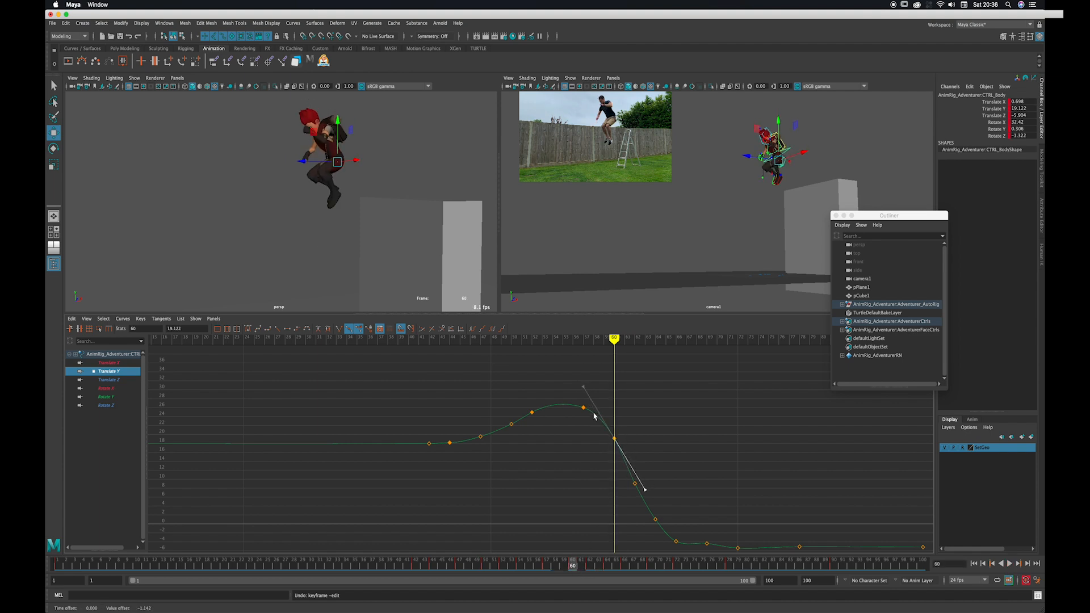
Step: Raise the Translate Y key at frame 62 to about 9.88 to even out the fall
{"action": "middle_click_drag", "start_coordinate": [618, 478], "coordinate": [586, 453], "text": "alt"}
{"action": "scroll", "coordinate": [586, 453], "scroll_direction": "up", "scroll_amount": 3}
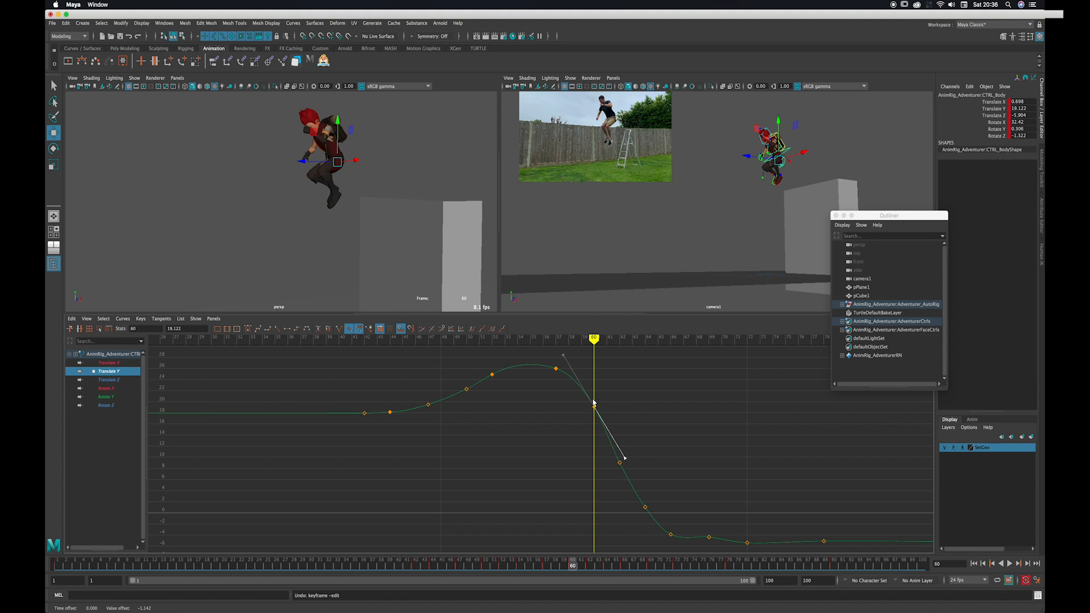
{"action": "left_click", "coordinate": [619, 462]}
{"action": "middle_click_drag", "start_coordinate": [612, 466], "coordinate": [614, 473]}
{"action": "left_click", "coordinate": [584, 440]}
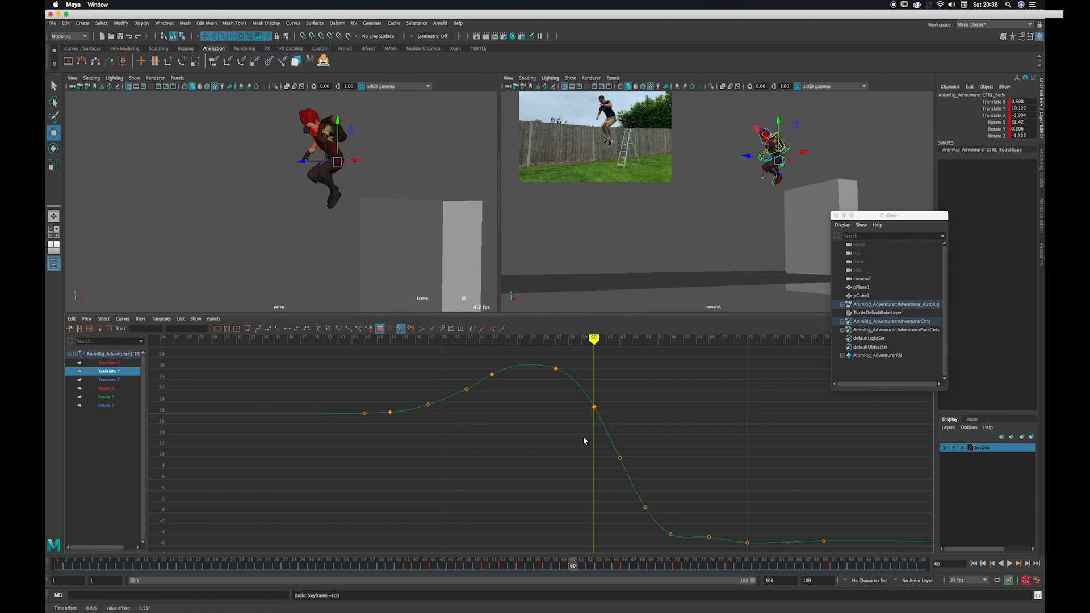
Step: Try to lower the Translate Y key at frame 62 to about 4.19 and undo the change
{"action": "left_click", "coordinate": [623, 458]}
{"action": "middle_click_drag", "start_coordinate": [606, 475], "coordinate": [607, 504]}
{"action": "mouse_move", "coordinate": [582, 564]}
{"action": "left_mouse_down"}
{"action": "mouse_move", "coordinate": [615, 564]}
{"action": "mouse_move", "coordinate": [588, 565]}
{"action": "left_mouse_up"}
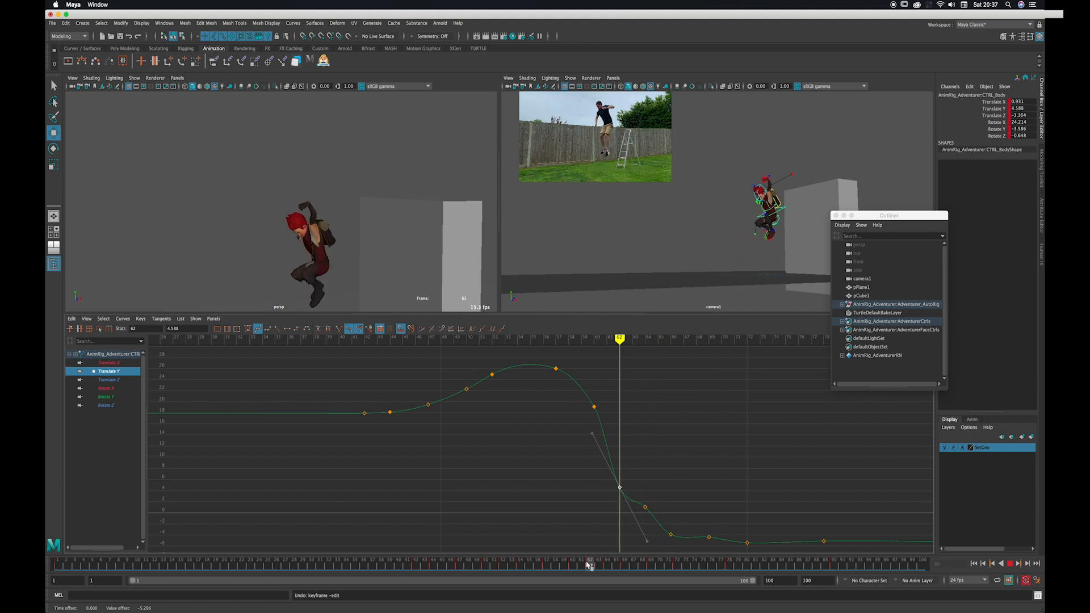
{"action": "key", "text": "super+z"}
{"action": "key", "text": "super+z"}
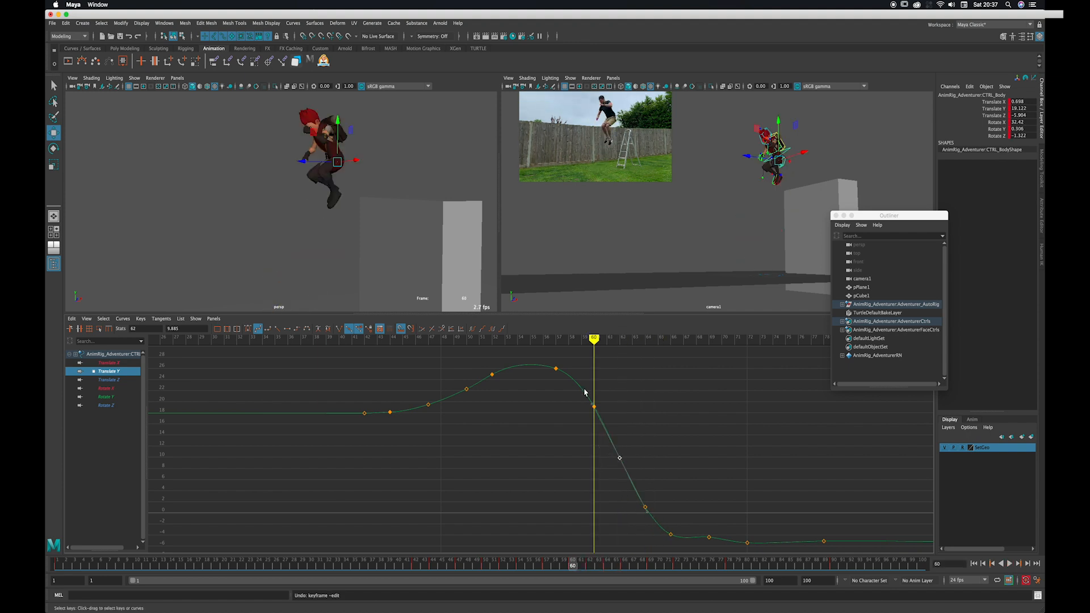
Step: Review the jump by scrubbing it and playing it from the first frame in the enlarged camera view beside the reference video
{"action": "left_click_drag", "start_coordinate": [572, 565], "coordinate": [582, 543]}
{"action": "middle_click_drag", "start_coordinate": [377, 262], "coordinate": [390, 236], "text": "alt"}
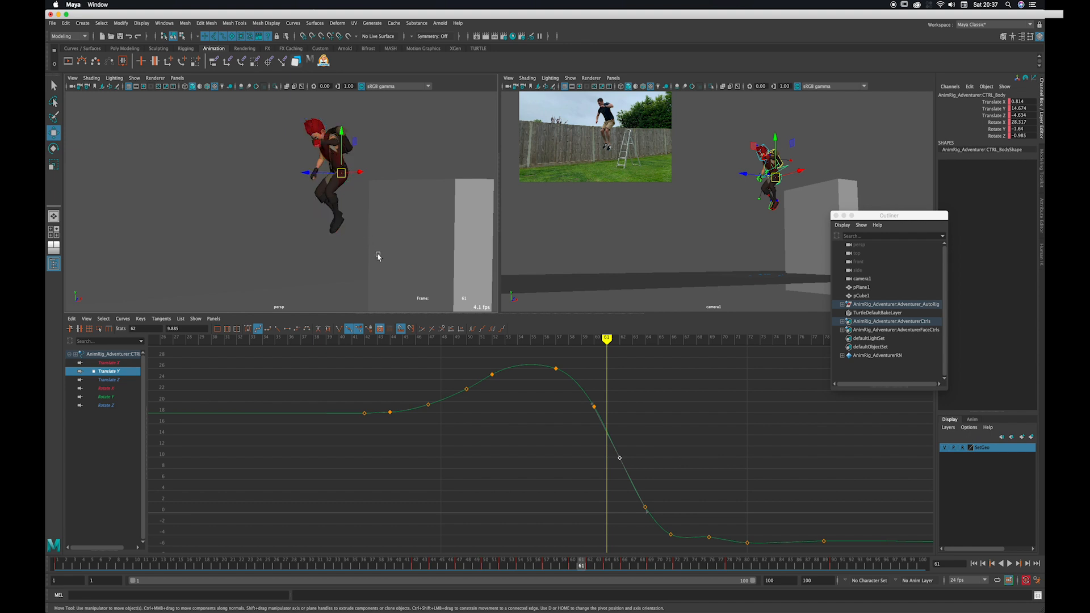
{"action": "left_click_drag", "start_coordinate": [378, 253], "coordinate": [365, 250], "text": "alt"}
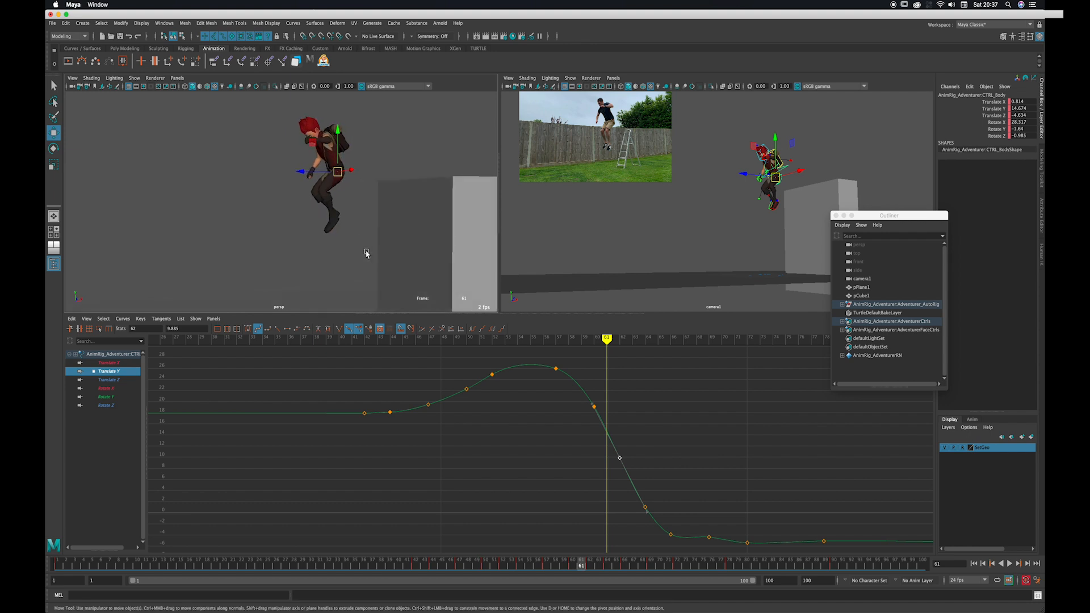
{"action": "left_click_drag", "start_coordinate": [424, 567], "coordinate": [566, 459]}
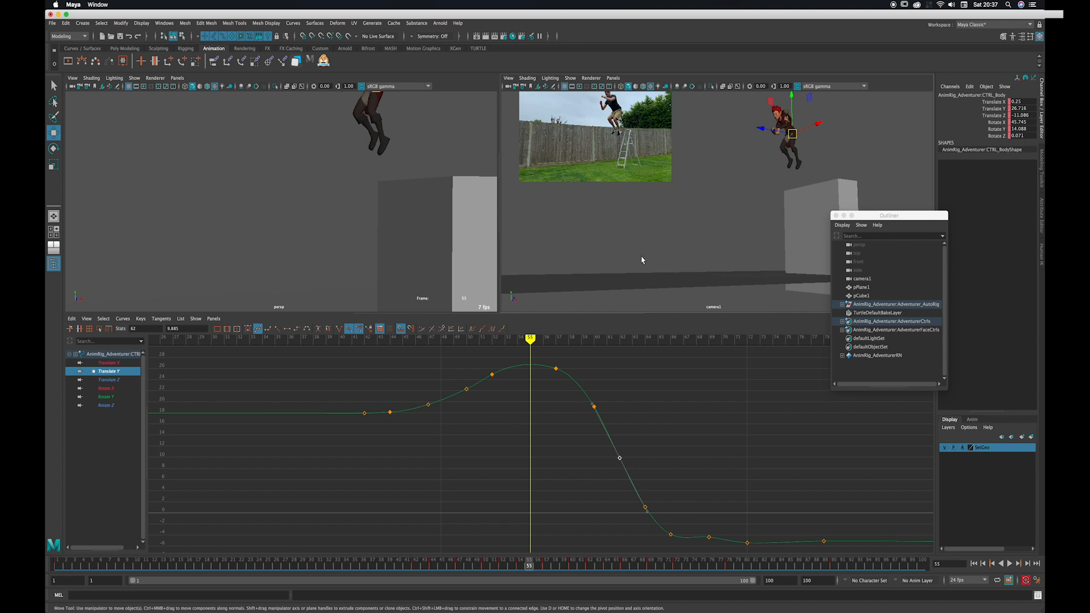
{"action": "key", "text": "space"}
{"action": "left_click", "coordinate": [974, 563]}
{"action": "left_click", "coordinate": [1009, 563]}
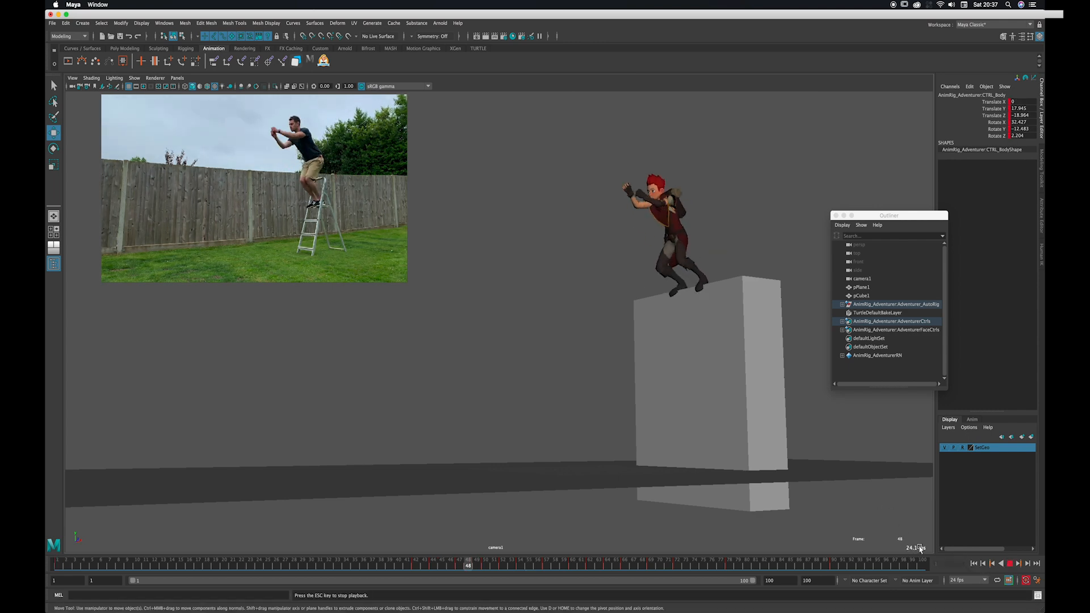
{"action": "left_click", "coordinate": [414, 564]}
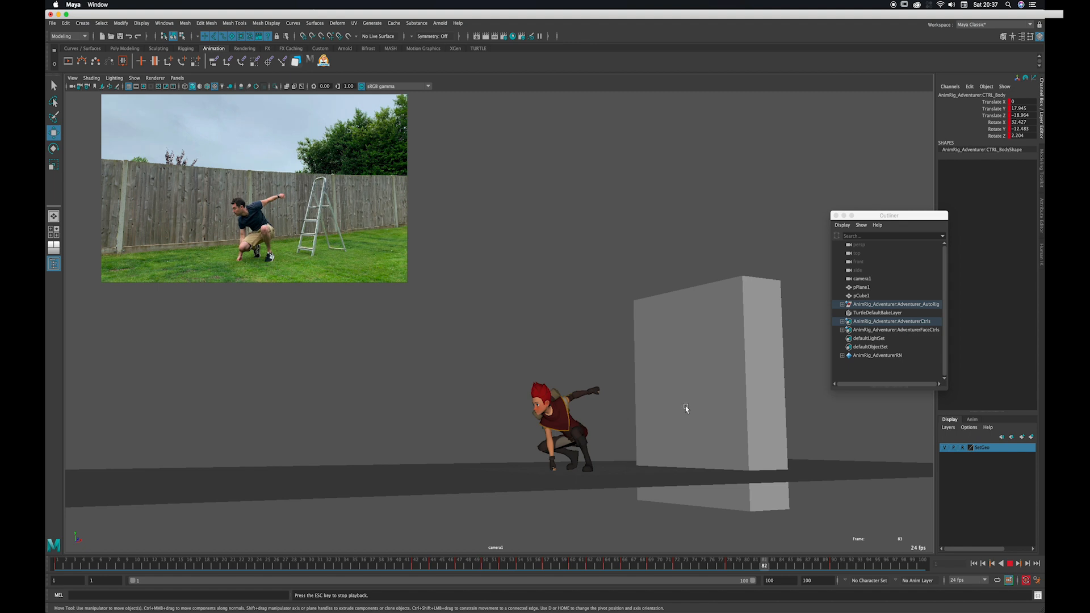
{"action": "left_click", "coordinate": [1010, 564]}
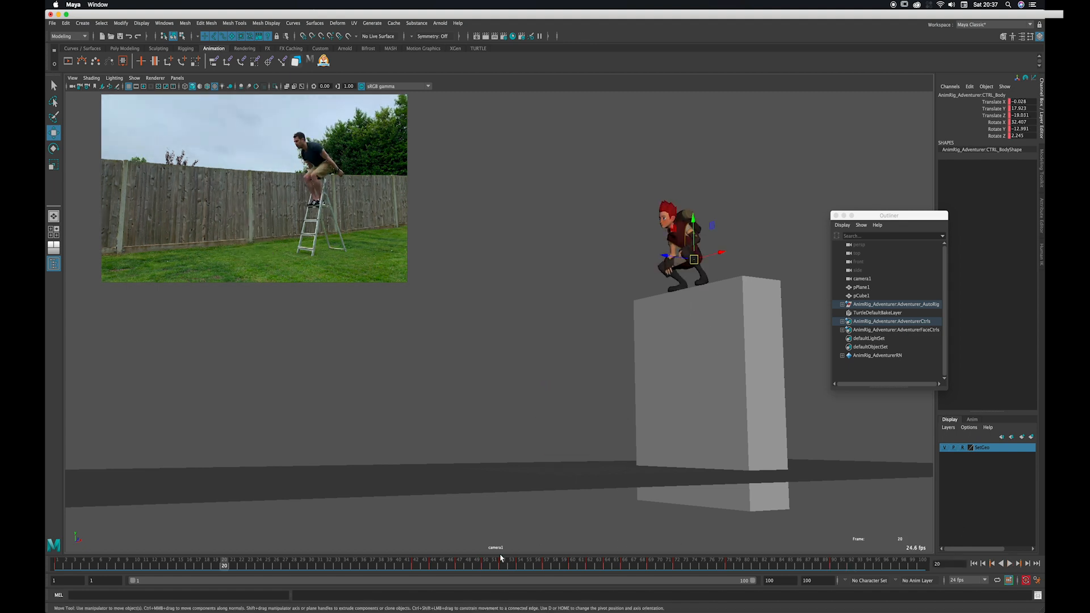
Step: Scrub through the takeoff around frames 43 to 53 to compare the character's push-off with the reference footage
{"action": "mouse_move", "coordinate": [431, 565]}
{"action": "left_mouse_down"}
{"action": "mouse_move", "coordinate": [477, 559]}
{"action": "mouse_move", "coordinate": [432, 566]}
{"action": "mouse_move", "coordinate": [442, 565]}
{"action": "left_mouse_up"}
{"action": "key", "text": "alt+v"}
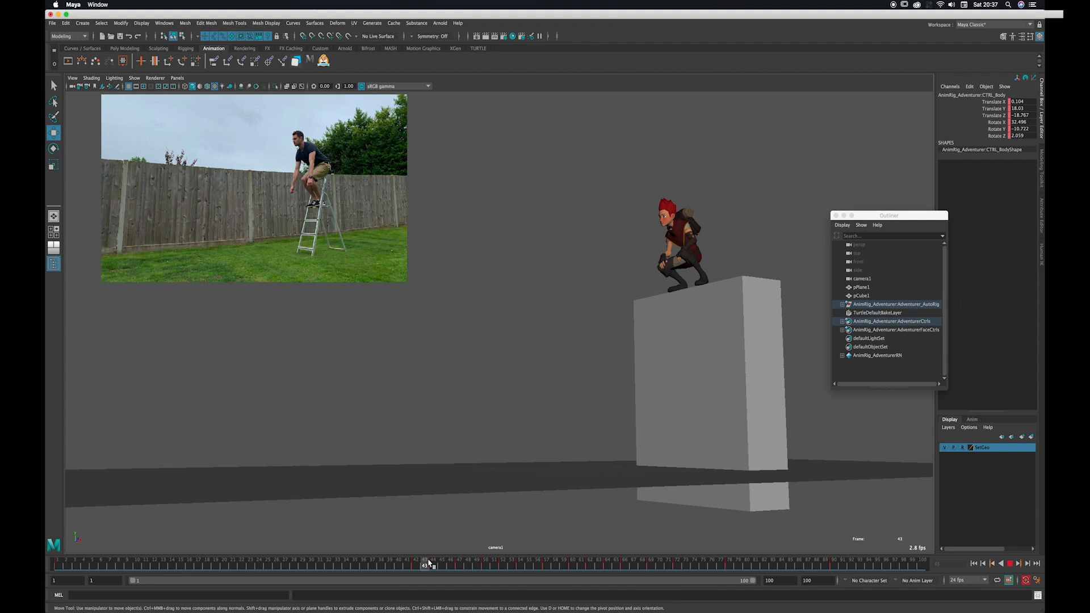
{"action": "left_click_drag", "start_coordinate": [464, 562], "coordinate": [503, 536]}
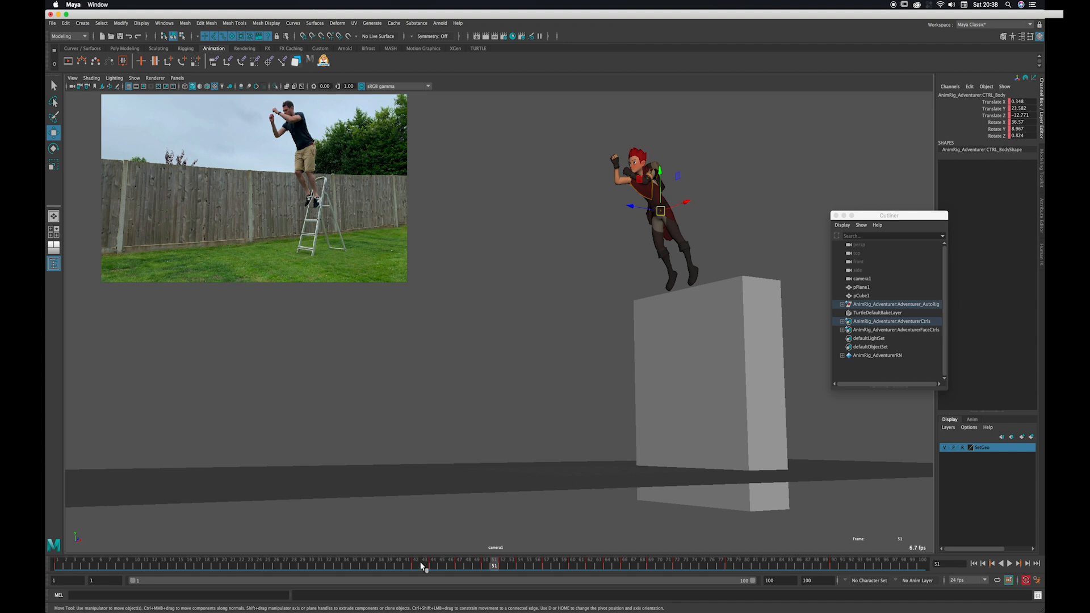
{"action": "left_click_drag", "start_coordinate": [423, 566], "coordinate": [511, 564]}
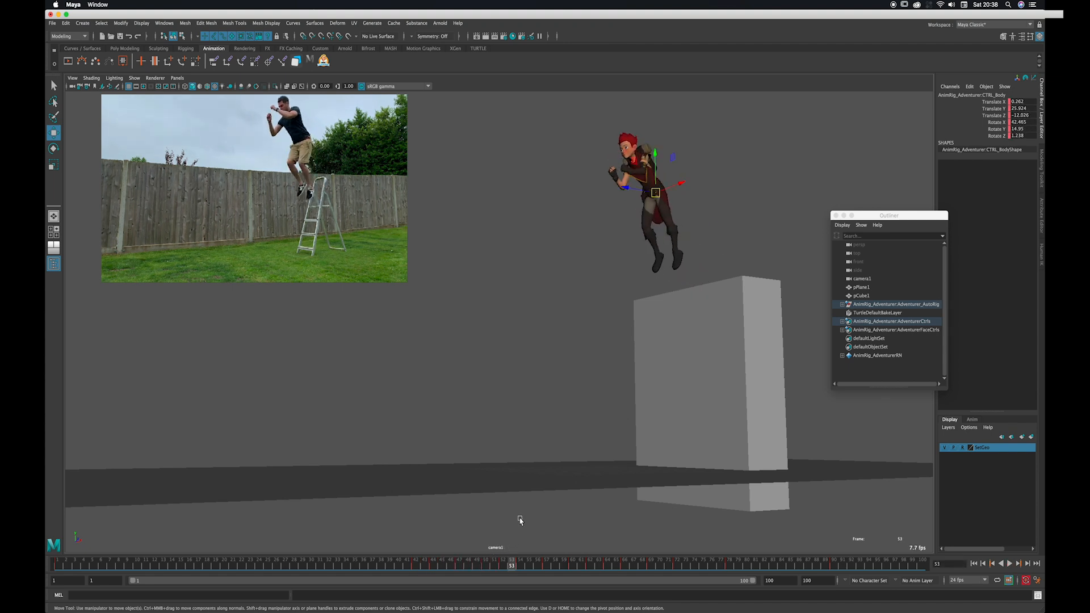
{"action": "left_click_drag", "start_coordinate": [417, 565], "coordinate": [493, 562]}
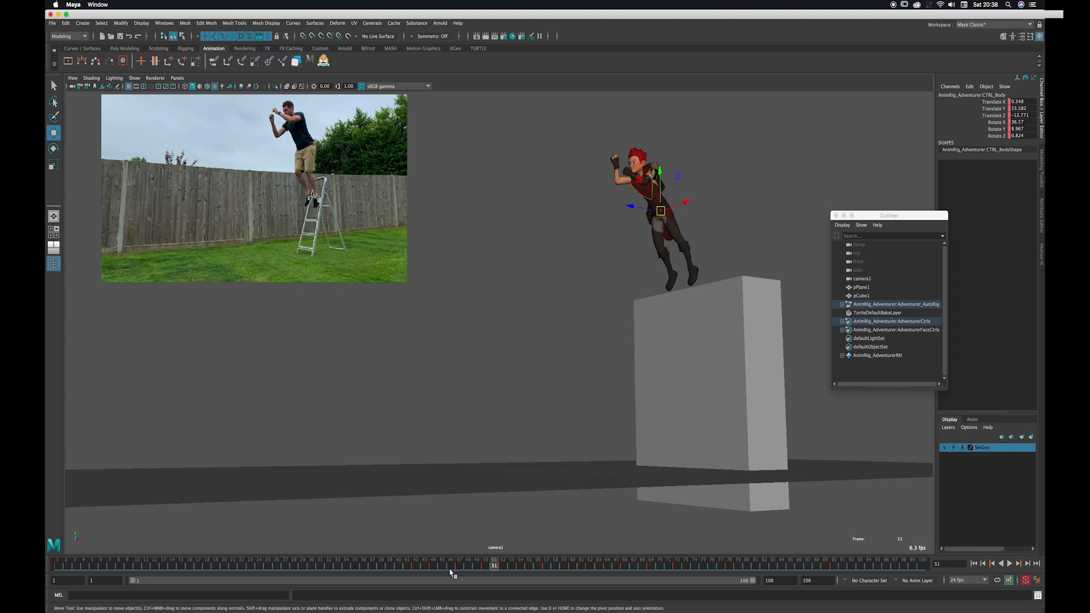
{"action": "left_click_drag", "start_coordinate": [449, 566], "coordinate": [486, 547]}
Step: Show the body's Translate Z curve and lower its key at frame 50 to about -14.69
{"action": "key", "text": "space"}
{"action": "mouse_move", "coordinate": [397, 177]}
{"action": "left_mouse_down", "text": "alt"}
{"action": "mouse_move", "coordinate": [433, 172]}
{"action": "mouse_move", "coordinate": [365, 172]}
{"action": "mouse_move", "coordinate": [386, 169]}
{"action": "left_mouse_up", "text": "alt"}
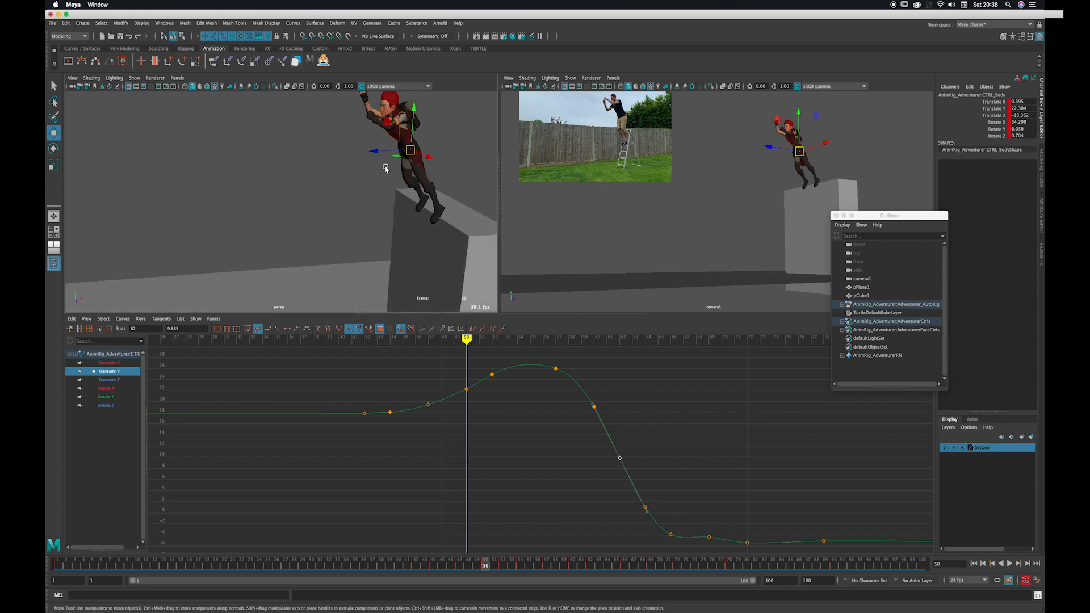
{"action": "left_click", "coordinate": [127, 379]}
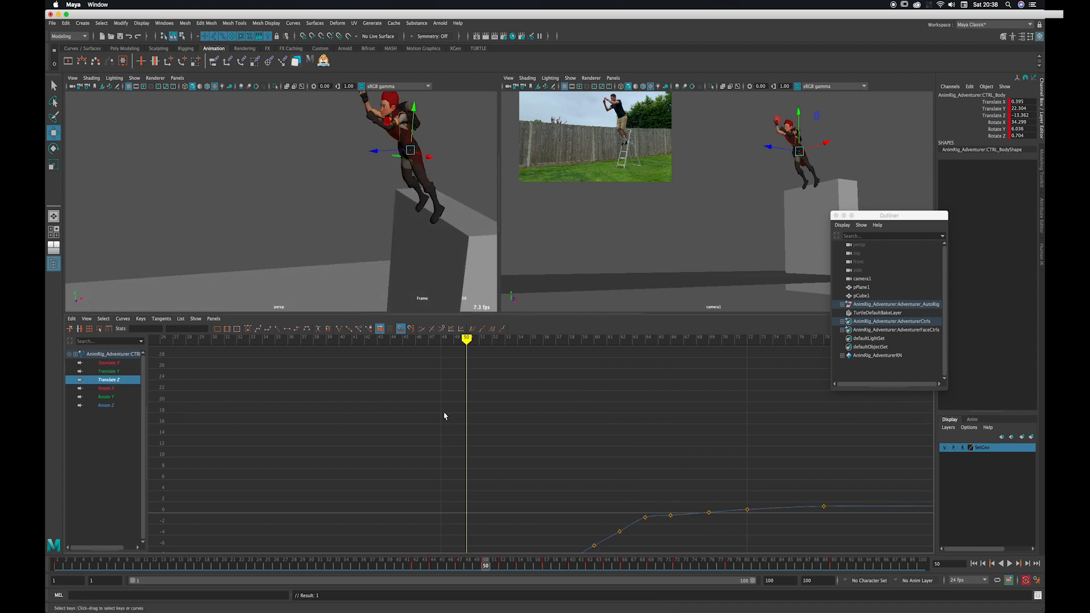
{"action": "key", "text": "f"}
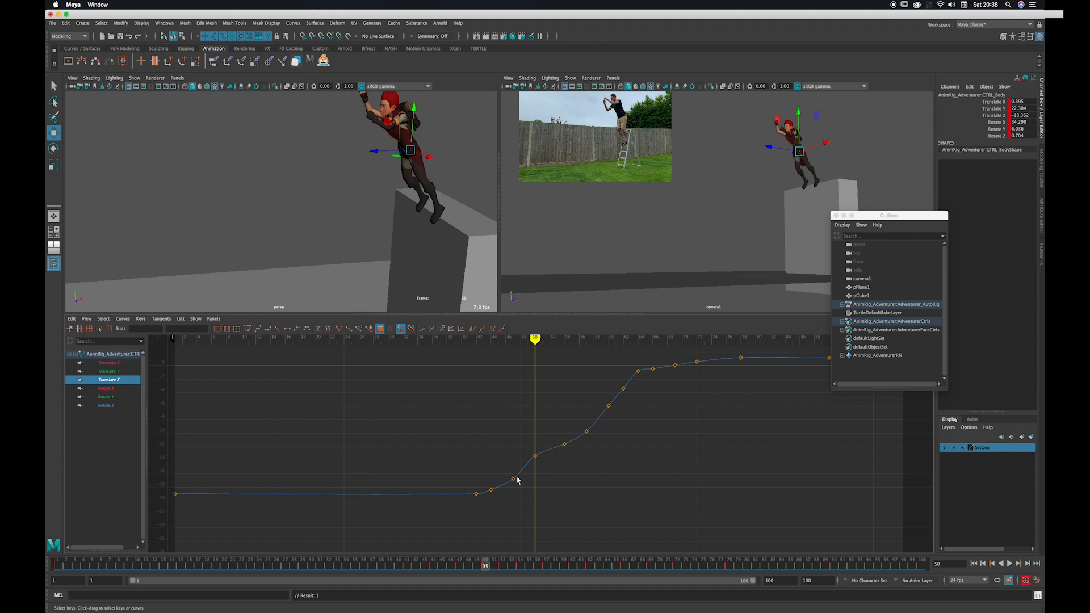
{"action": "mouse_move", "coordinate": [423, 569]}
{"action": "left_mouse_down"}
{"action": "mouse_move", "coordinate": [475, 570]}
{"action": "mouse_move", "coordinate": [496, 550]}
{"action": "mouse_move", "coordinate": [486, 553]}
{"action": "left_mouse_up"}
{"action": "left_click", "coordinate": [535, 456]}
{"action": "middle_click_drag", "start_coordinate": [530, 476], "coordinate": [537, 481]}
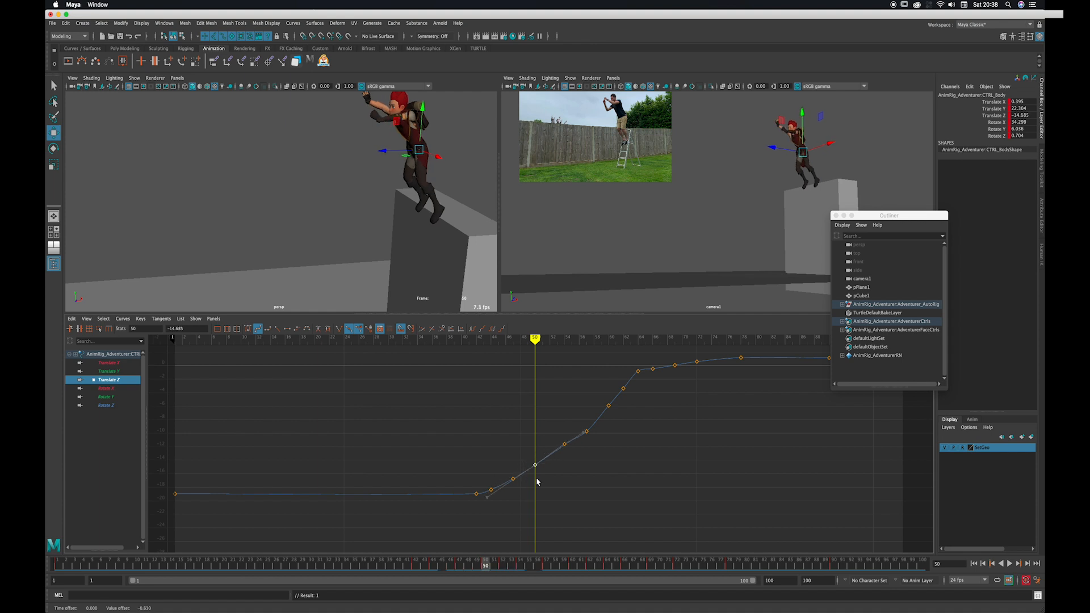
Step: Flatten the tangent of the Translate Z key at frame 42 and check the takeoff at frame 44
{"action": "left_click", "coordinate": [446, 564]}
{"action": "key", "text": "alt+v"}
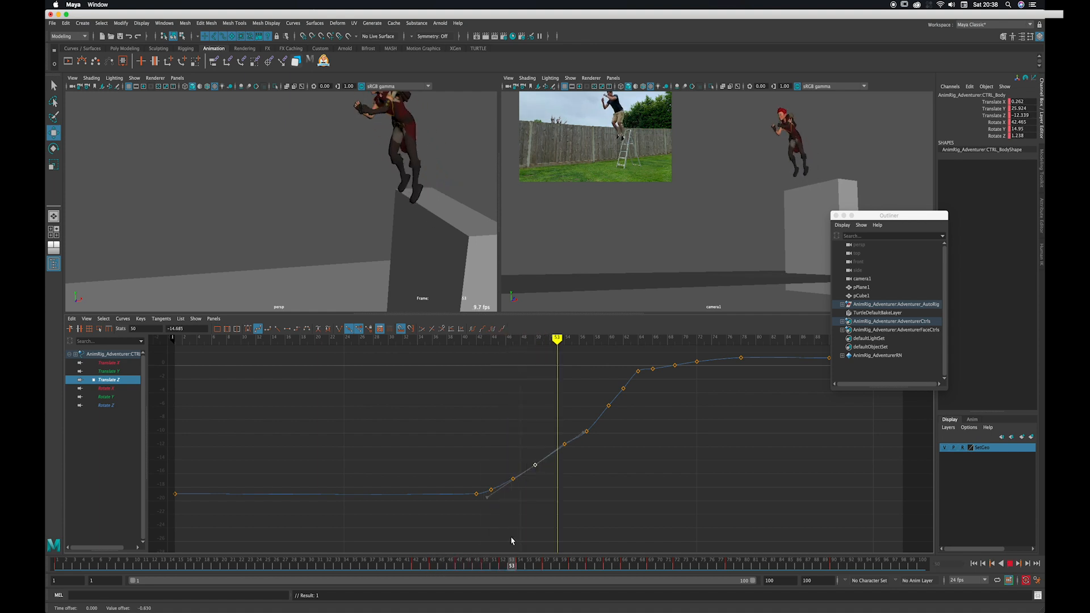
{"action": "key", "text": "alt+v"}
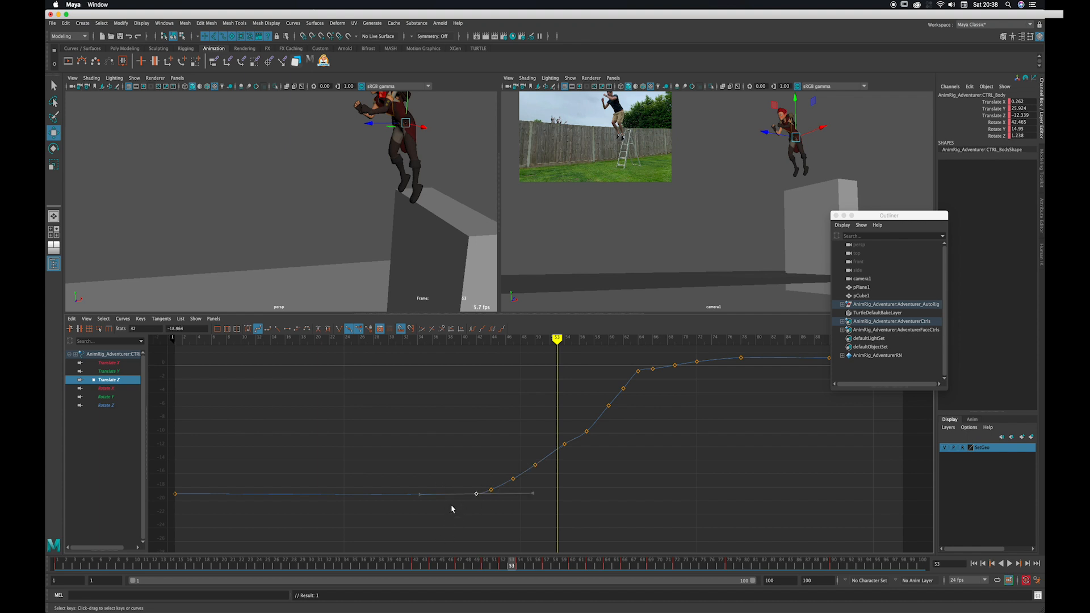
{"action": "left_click", "coordinate": [287, 328]}
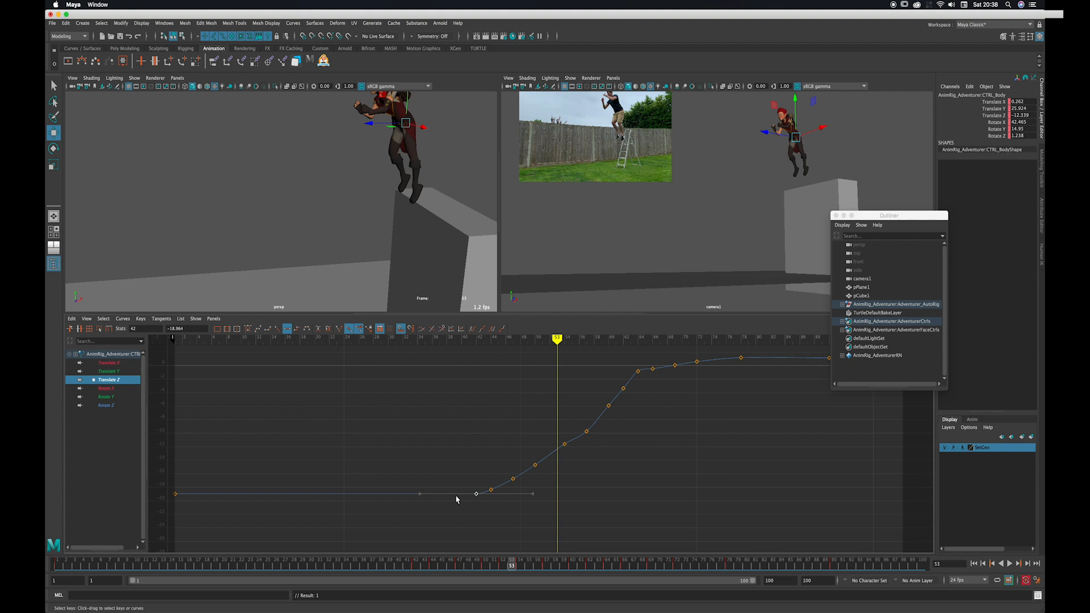
{"action": "left_click_drag", "start_coordinate": [423, 568], "coordinate": [433, 565]}
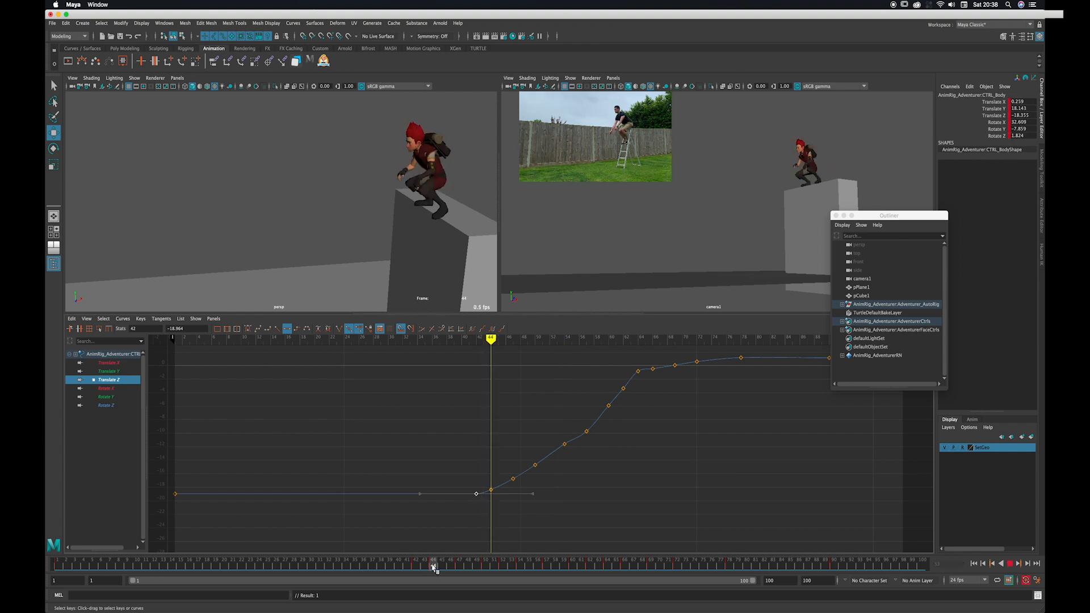
Step: Raise the Translate Z key at frame 57 to about -9.25 to smooth the forward travel
{"action": "left_click", "coordinate": [490, 489]}
{"action": "key", "text": "z"}
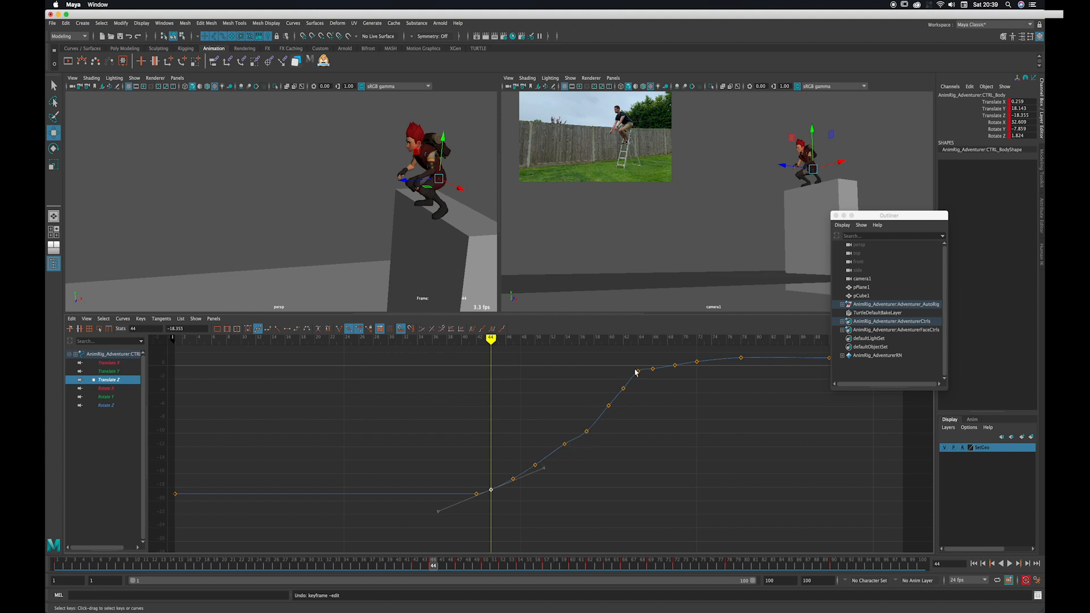
{"action": "key", "text": "alt+v"}
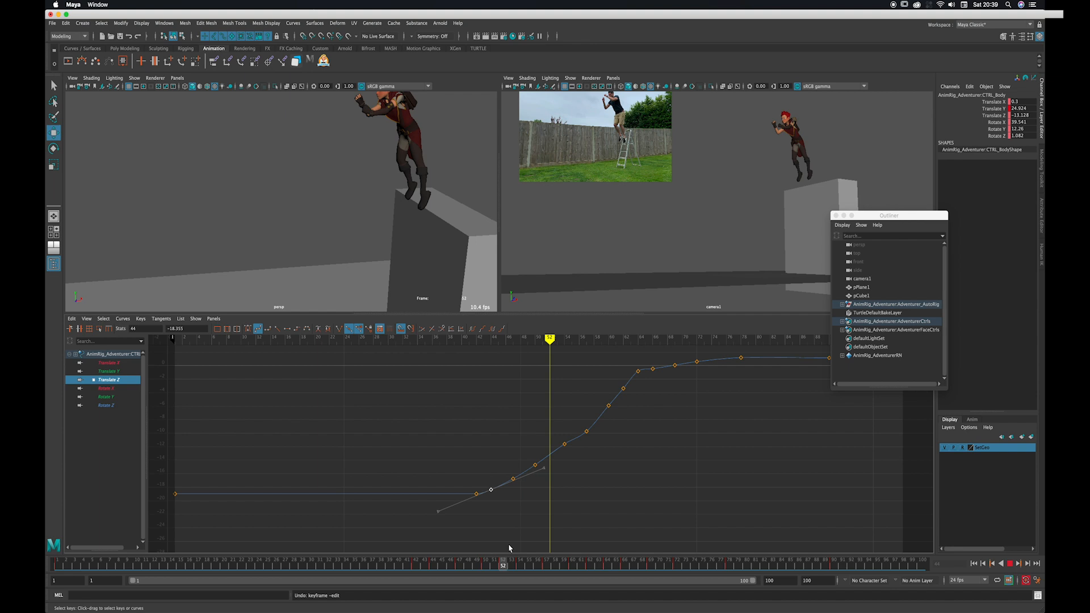
{"action": "key", "text": "alt+v"}
{"action": "middle_click_drag", "start_coordinate": [575, 455], "coordinate": [584, 425]}
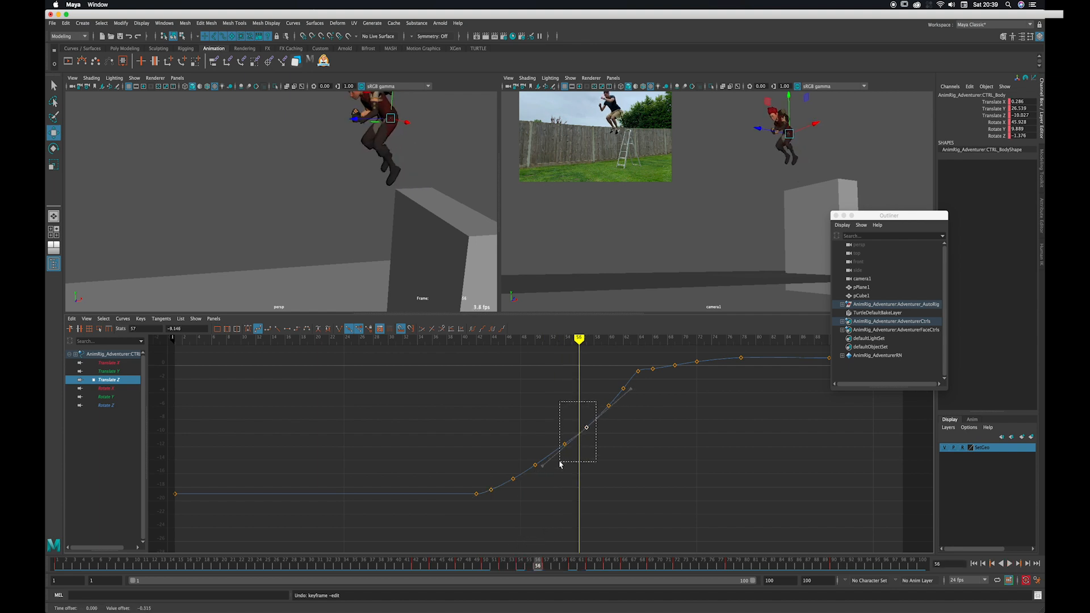
Step: Lower the Translate Z keys at frames 50 and 54 slightly and the key at frame 47 to about -16.79
{"action": "left_click_drag", "start_coordinate": [559, 465], "coordinate": [535, 486]}
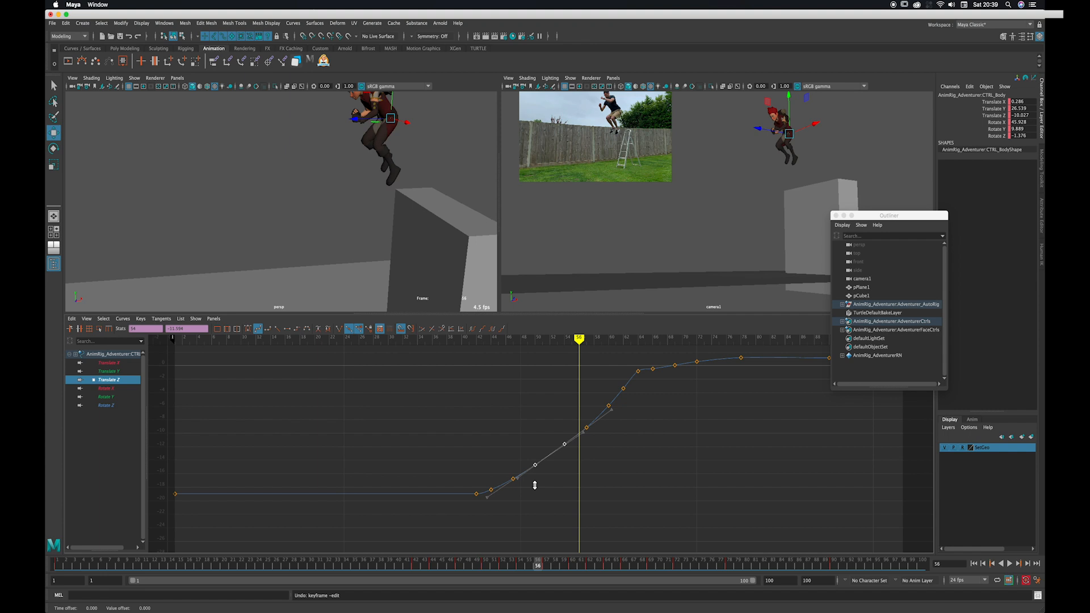
{"action": "left_click", "coordinate": [542, 479]}
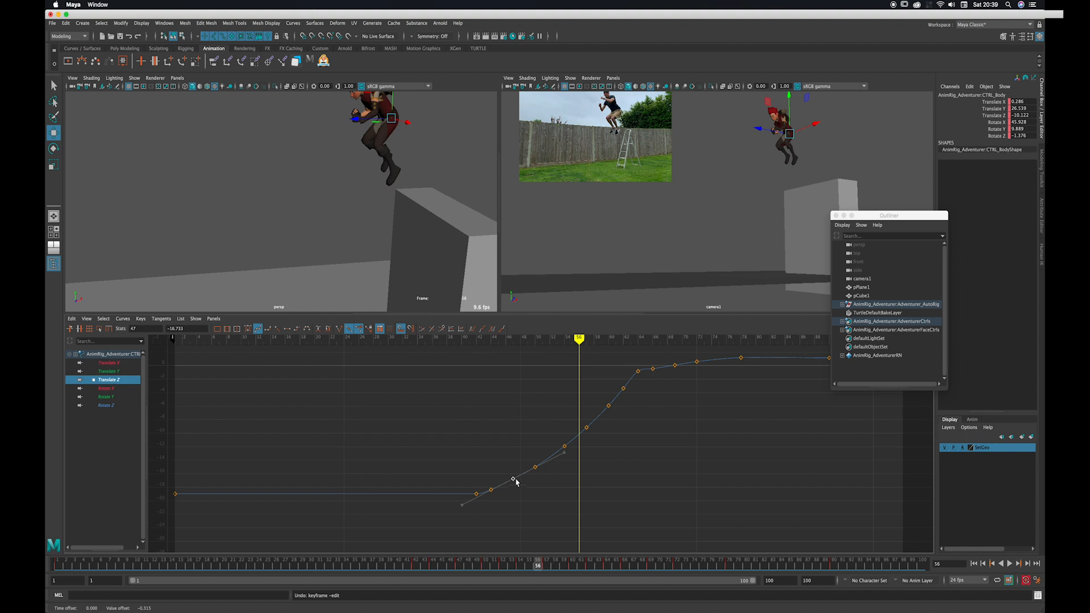
{"action": "mouse_move", "coordinate": [515, 479]}
{"action": "middle_mouse_down", "text": "alt"}
{"action": "mouse_move", "coordinate": [520, 451]}
{"action": "mouse_move", "coordinate": [508, 464]}
{"action": "middle_mouse_up", "text": "alt"}
{"action": "right_click_drag", "start_coordinate": [509, 465], "coordinate": [541, 448], "text": "alt"}
{"action": "middle_click_drag", "start_coordinate": [541, 449], "coordinate": [539, 421], "text": "alt"}
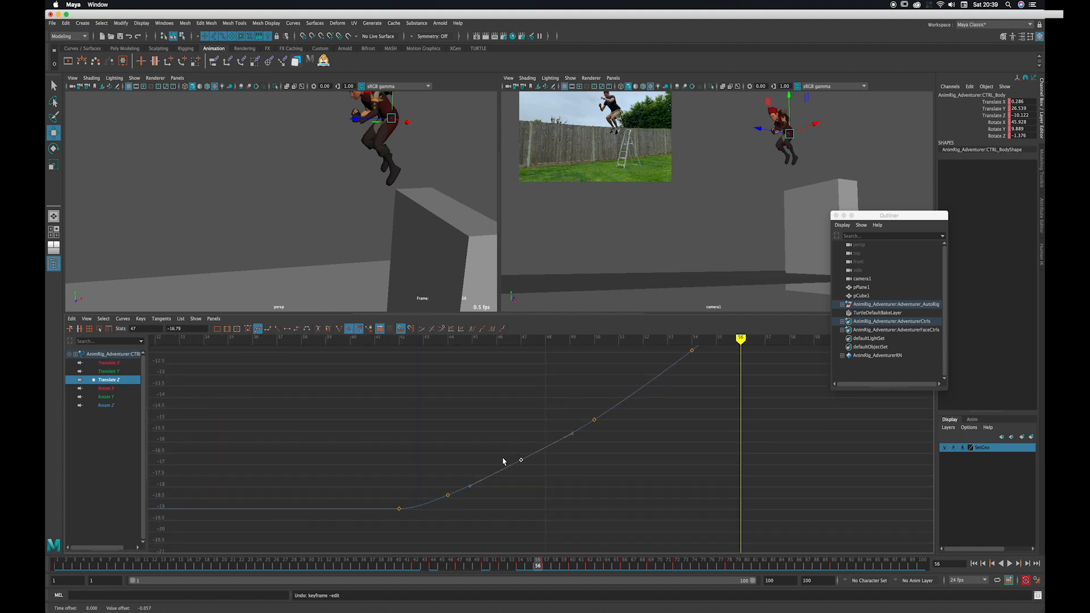
{"action": "middle_click_drag", "start_coordinate": [534, 460], "coordinate": [513, 476], "text": "alt"}
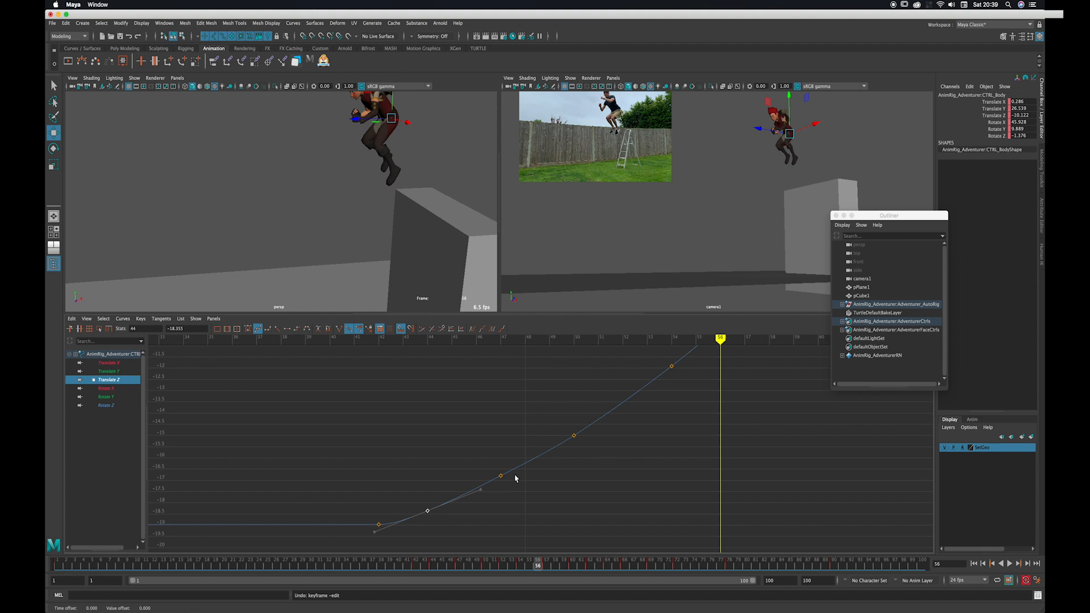
{"action": "left_click_drag", "start_coordinate": [524, 462], "coordinate": [507, 472]}
{"action": "right_click_drag", "start_coordinate": [580, 444], "coordinate": [556, 448], "text": "alt"}
{"action": "middle_click_drag", "start_coordinate": [562, 447], "coordinate": [563, 473], "text": "alt"}
{"action": "left_click", "coordinate": [603, 430]}
{"action": "right_click_drag", "start_coordinate": [603, 433], "coordinate": [598, 453], "text": "alt"}
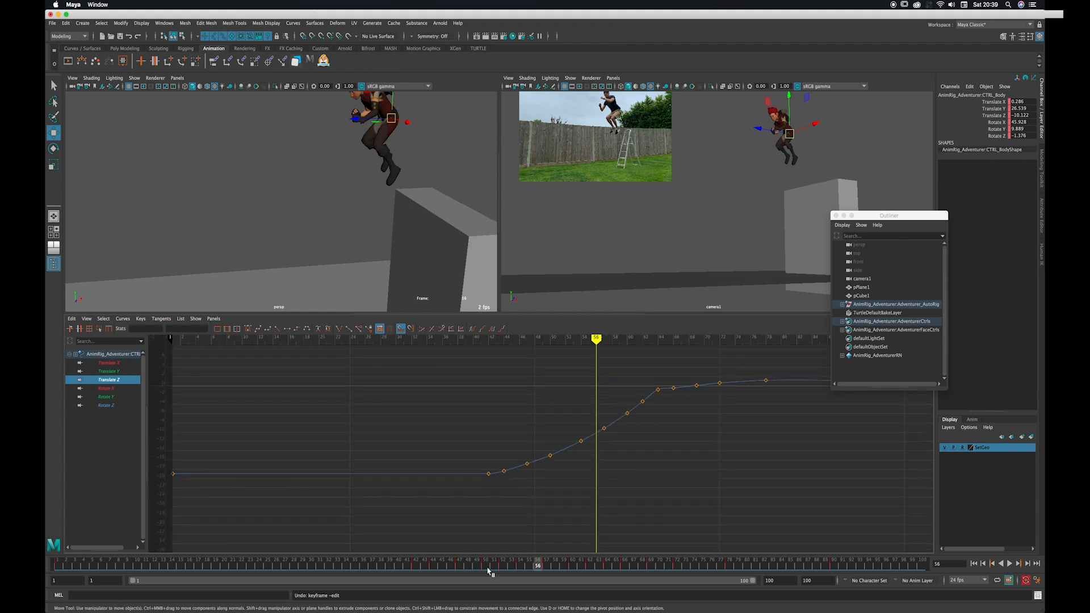
Step: Raise the body's Translate Z key at frame 66 to about 0.065 and raise the key at frame 69 slightly above it
{"action": "mouse_move", "coordinate": [490, 572]}
{"action": "left_mouse_down"}
{"action": "mouse_move", "coordinate": [440, 569]}
{"action": "mouse_move", "coordinate": [531, 565]}
{"action": "mouse_move", "coordinate": [649, 507]}
{"action": "mouse_move", "coordinate": [611, 513]}
{"action": "mouse_move", "coordinate": [624, 508]}
{"action": "left_mouse_up"}
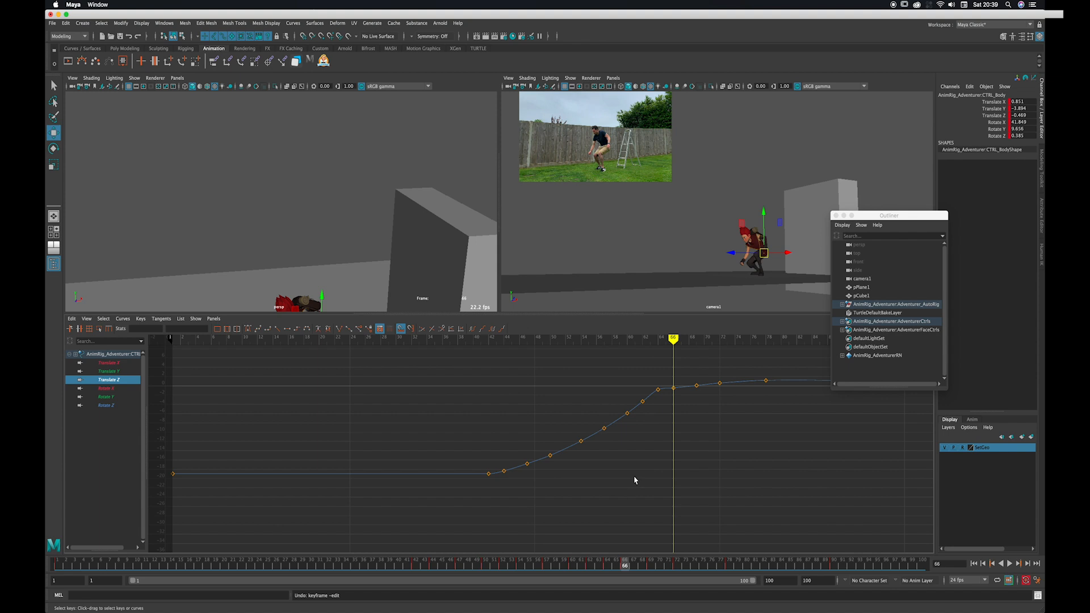
{"action": "middle_click_drag", "start_coordinate": [638, 388], "coordinate": [560, 446], "text": "alt"}
{"action": "right_click_drag", "start_coordinate": [561, 446], "coordinate": [608, 451], "text": "alt"}
{"action": "middle_click_drag", "start_coordinate": [634, 455], "coordinate": [635, 447], "text": "shift"}
{"action": "middle_click_drag", "start_coordinate": [659, 409], "coordinate": [574, 441], "text": "alt"}
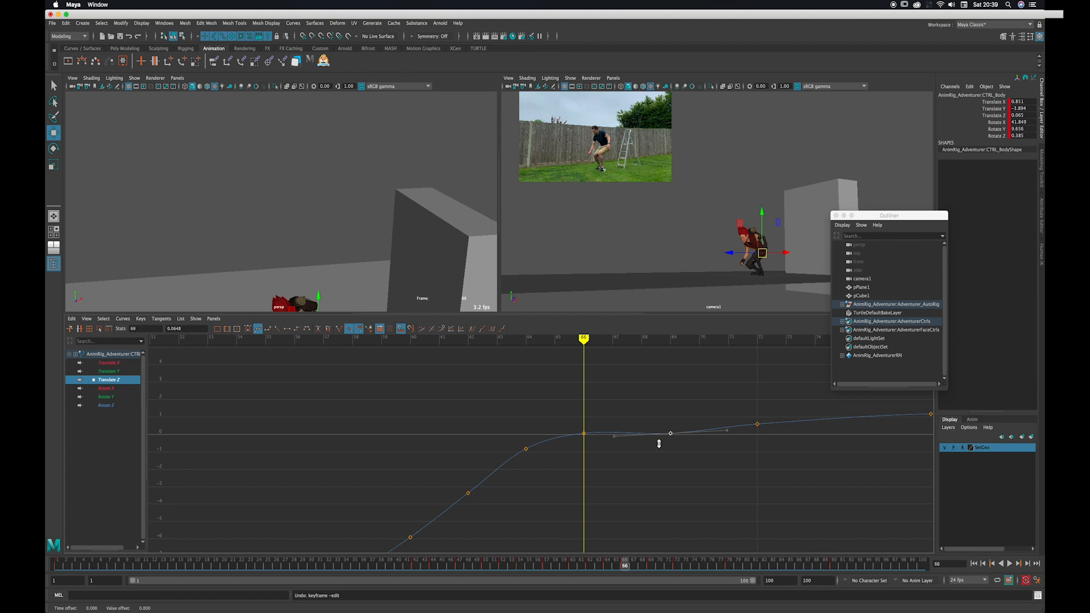
{"action": "middle_click_drag", "start_coordinate": [658, 436], "coordinate": [658, 432], "text": "shift"}
{"action": "middle_click_drag", "start_coordinate": [658, 435], "coordinate": [631, 438], "text": "alt"}
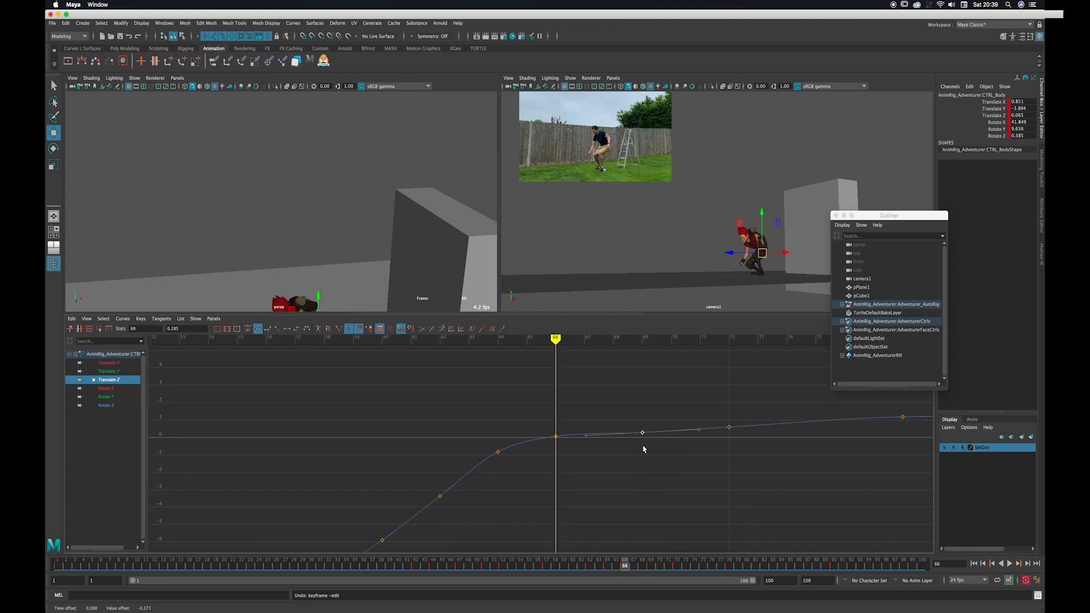
Step: Review the whole jump by scrubbing and playing it back, with the perspective view orbited to a side-on angle
{"action": "right_click_drag", "start_coordinate": [713, 432], "coordinate": [622, 449], "text": "alt"}
{"action": "left_click_drag", "start_coordinate": [585, 565], "coordinate": [503, 557]}
{"action": "middle_click_drag", "start_coordinate": [520, 519], "coordinate": [632, 448], "text": "alt"}
{"action": "right_click_drag", "start_coordinate": [633, 448], "coordinate": [578, 491], "text": "alt"}
{"action": "middle_click_drag", "start_coordinate": [579, 492], "coordinate": [661, 457], "text": "alt"}
{"action": "left_click_drag", "start_coordinate": [454, 560], "coordinate": [555, 552]}
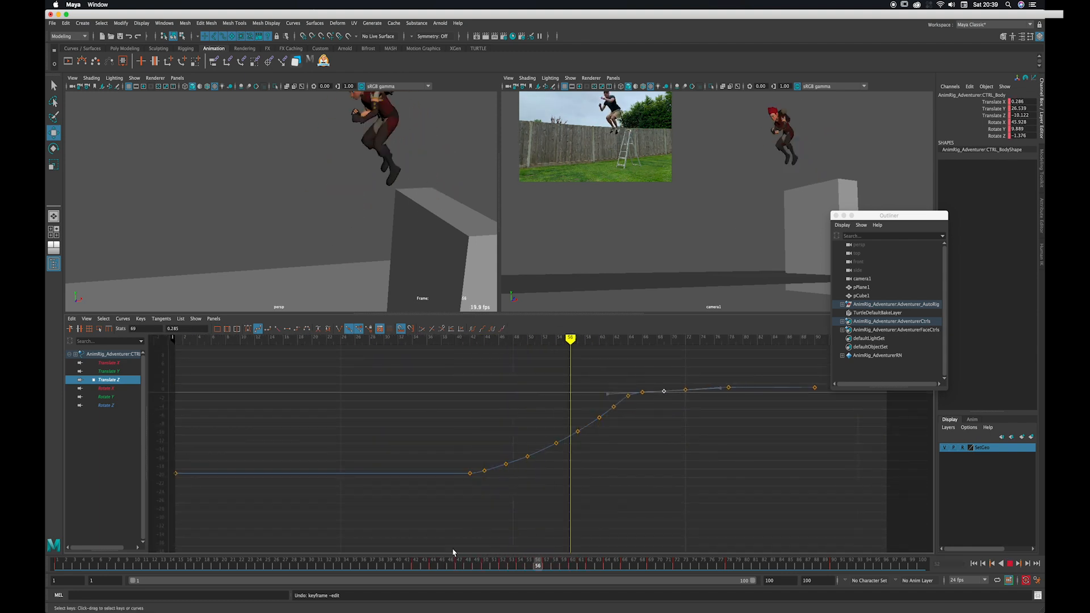
{"action": "left_click", "coordinate": [424, 561]}
{"action": "left_click", "coordinate": [1009, 563]}
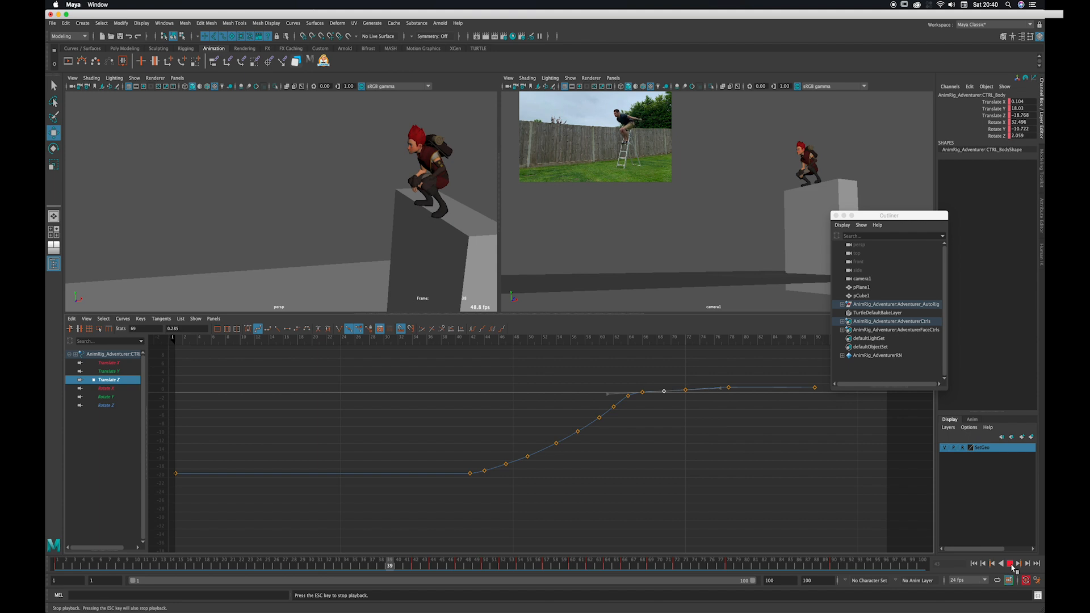
{"action": "left_click_drag", "start_coordinate": [417, 260], "coordinate": [352, 236], "text": "alt"}
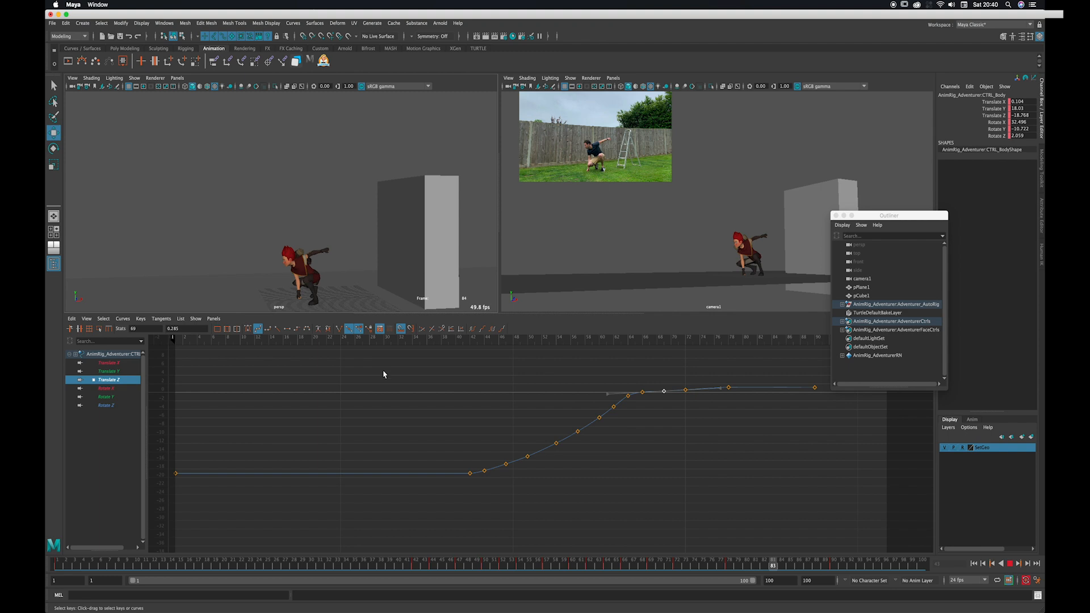
Step: Lower the Translate Z key at frame 47 to about -16.93 and check the jump in playback
{"action": "scroll", "coordinate": [477, 460], "scroll_direction": "up", "scroll_amount": 4}
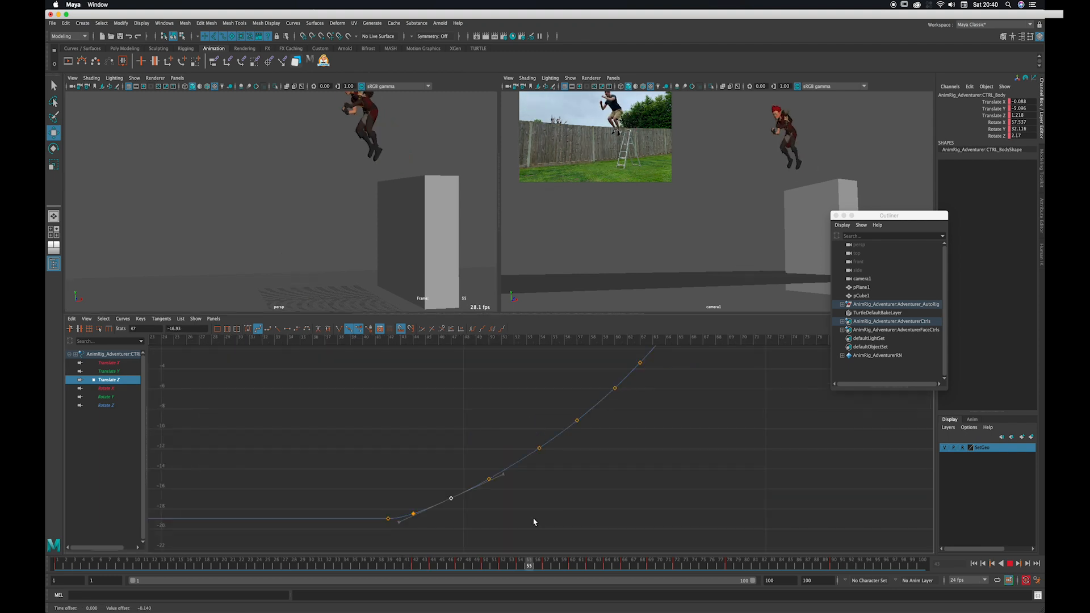
{"action": "left_click_drag", "start_coordinate": [532, 517], "coordinate": [478, 533]}
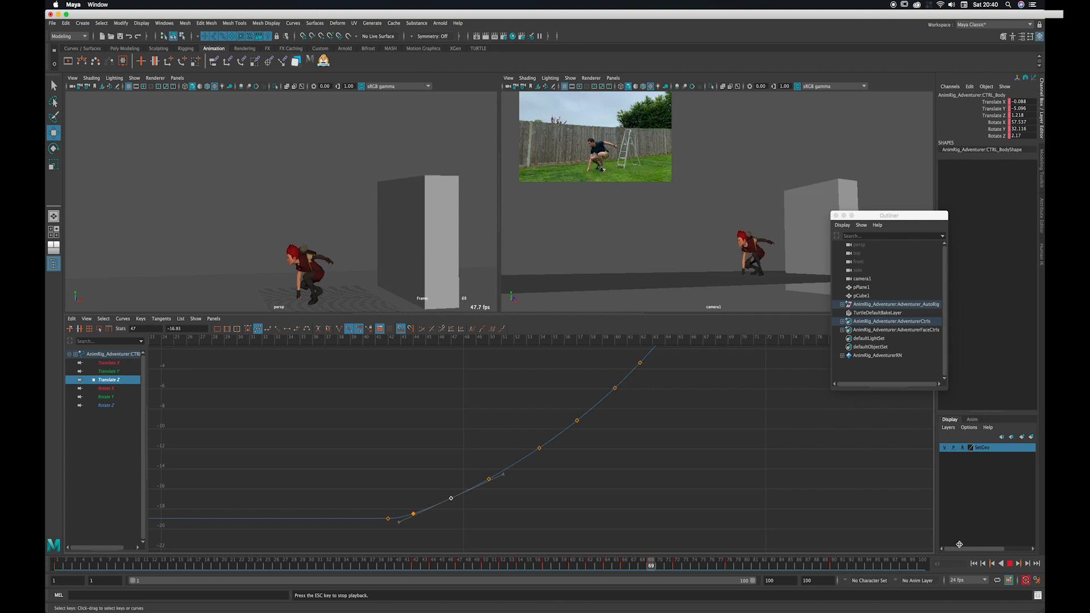
{"action": "left_click_drag", "start_coordinate": [429, 554], "coordinate": [555, 489]}
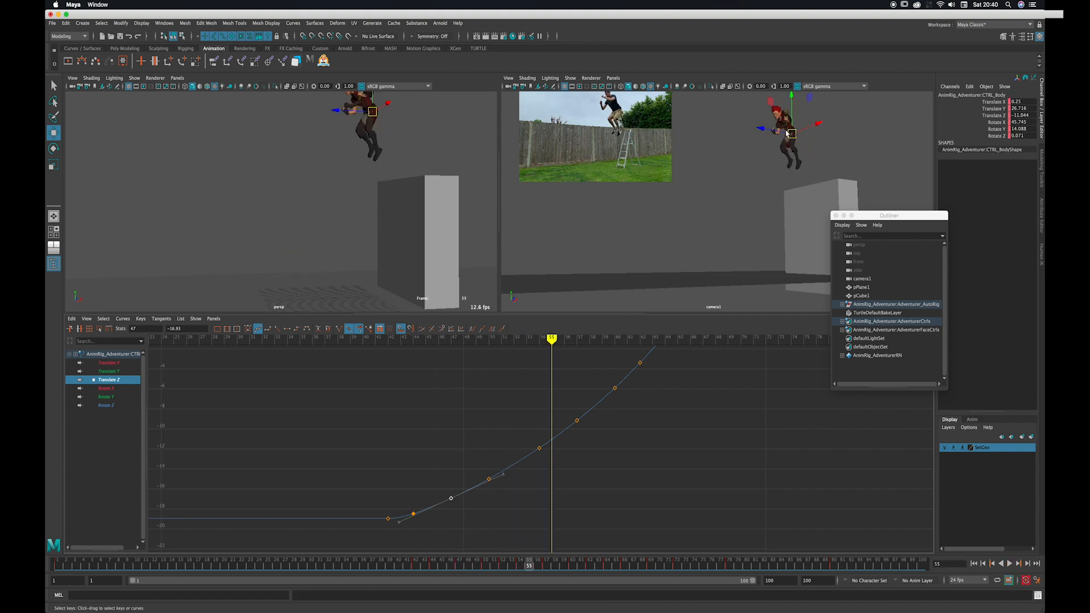
Step: Try rotating the body upright around X at frame 53
{"action": "left_click_drag", "start_coordinate": [445, 565], "coordinate": [525, 502]}
{"action": "key", "text": "e"}
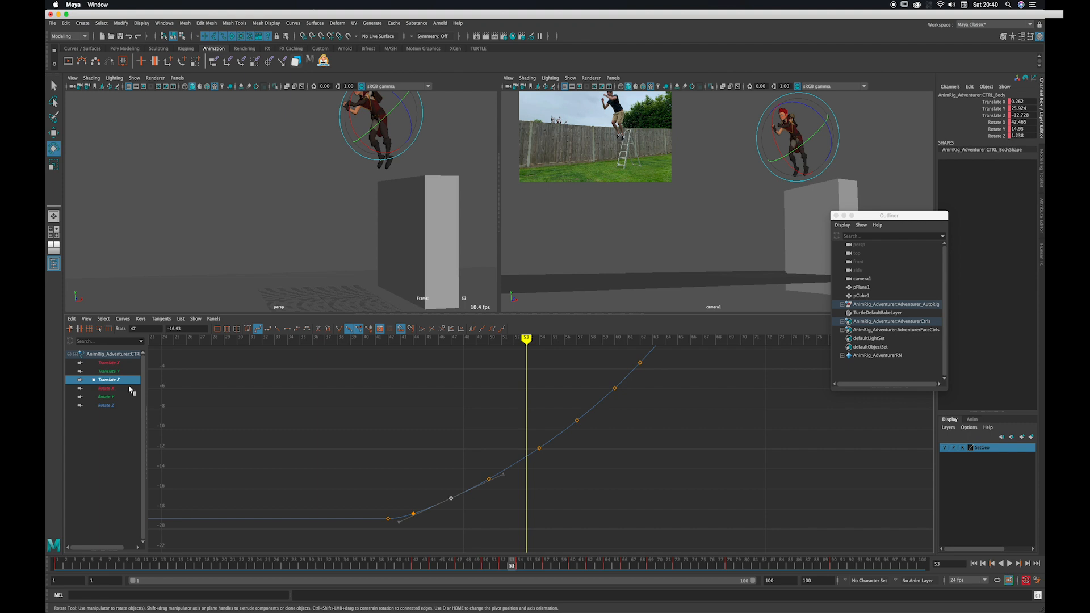
{"action": "left_click", "coordinate": [130, 388]}
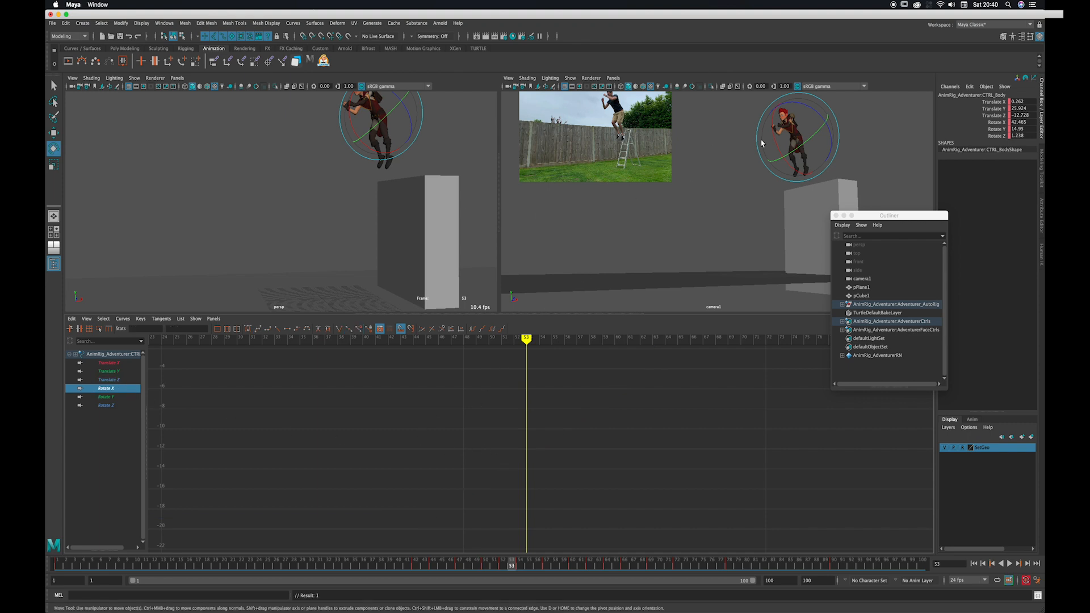
{"action": "key", "text": "e"}
{"action": "left_click_drag", "start_coordinate": [371, 235], "coordinate": [423, 234]}
{"action": "left_click_drag", "start_coordinate": [769, 142], "coordinate": [769, 138]}
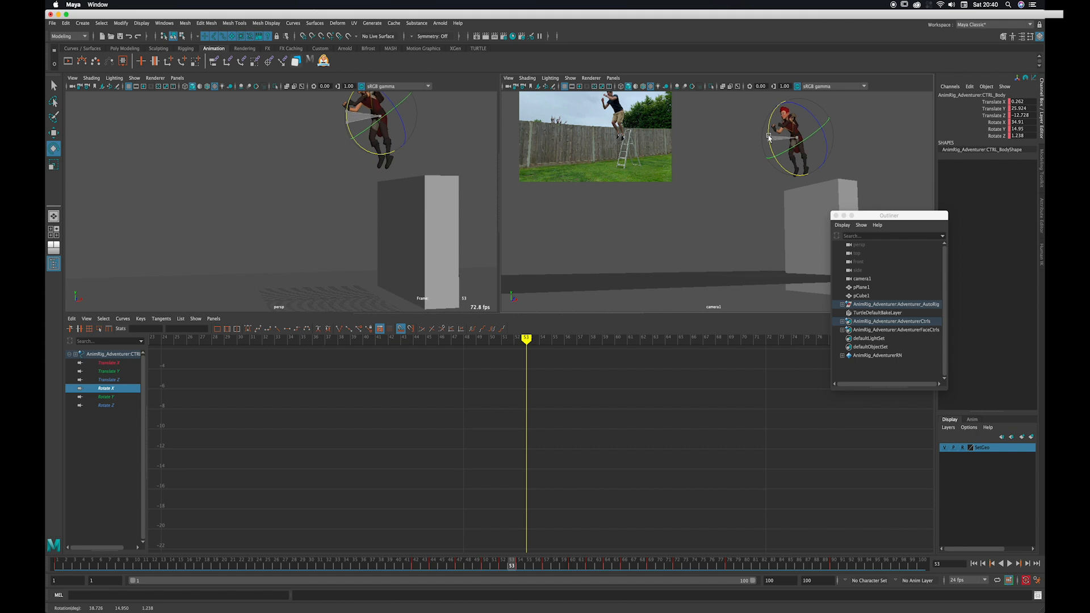
Step: Show the body's Rotate X curve, raise its key at frame 50 and lower the keys at frames 54 and 57 to about 43.2
{"action": "left_click", "coordinate": [134, 380]}
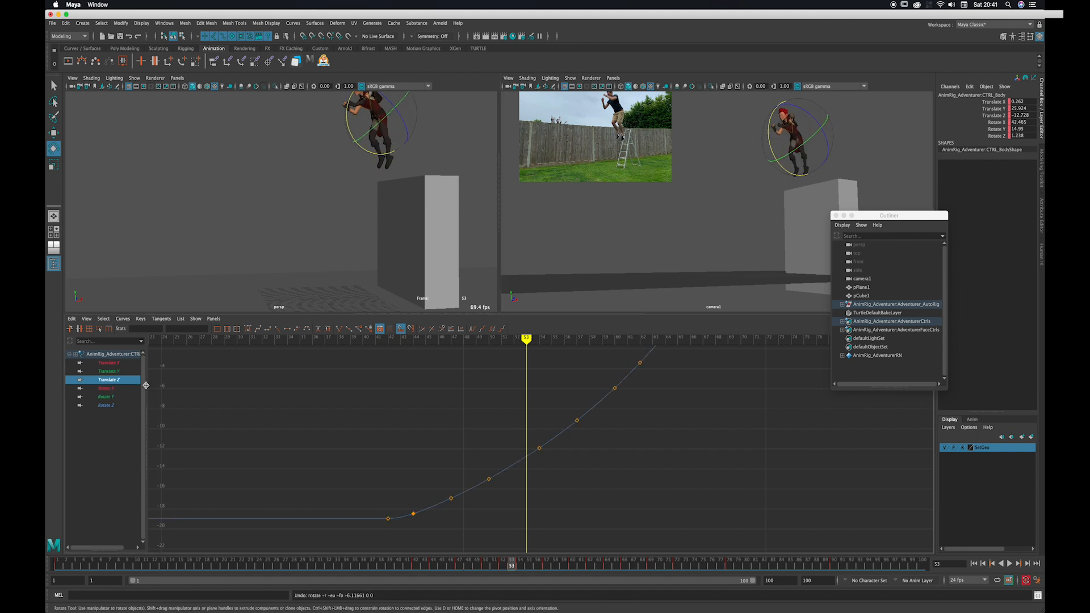
{"action": "left_click", "coordinate": [127, 389]}
{"action": "key", "text": "f"}
{"action": "middle_click_drag", "start_coordinate": [487, 471], "coordinate": [444, 455], "text": "alt"}
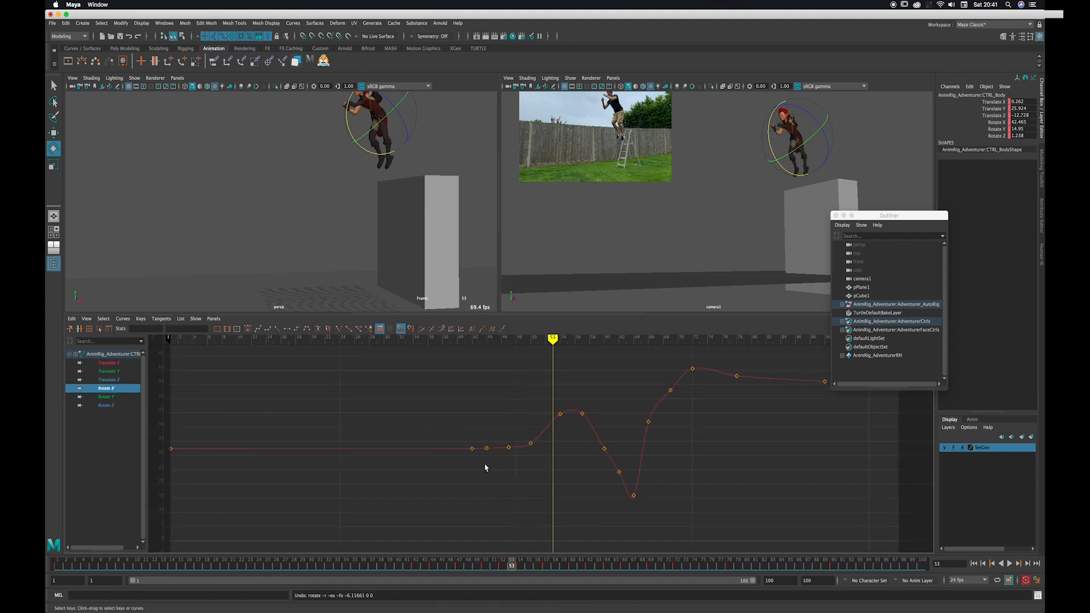
{"action": "left_click_drag", "start_coordinate": [411, 575], "coordinate": [485, 559]}
{"action": "left_click", "coordinate": [530, 442]}
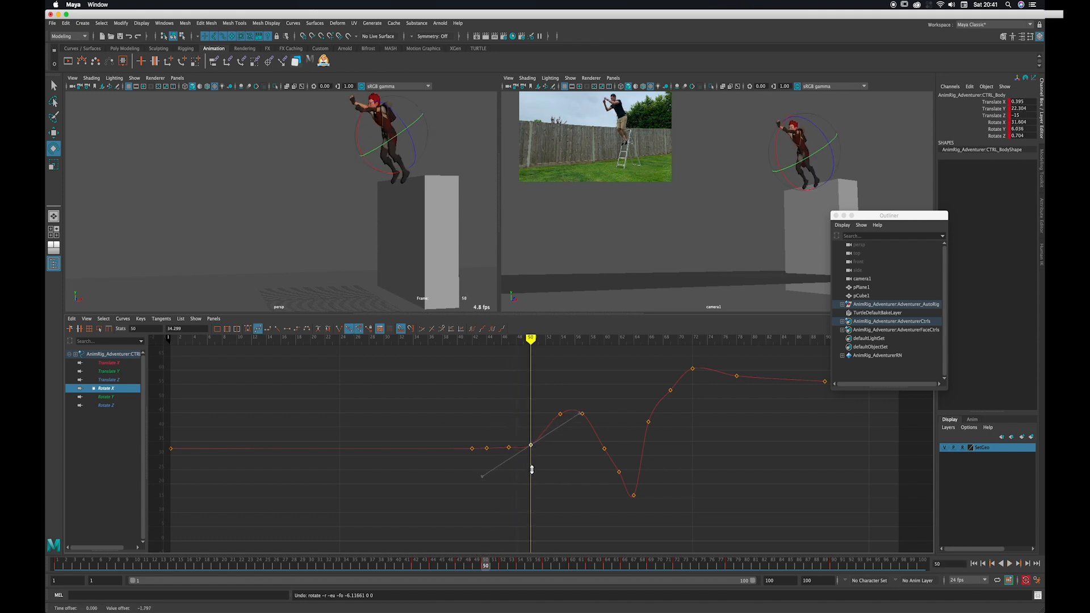
{"action": "middle_click_drag", "start_coordinate": [531, 469], "coordinate": [532, 460], "text": "shift"}
{"action": "left_click_drag", "start_coordinate": [437, 566], "coordinate": [520, 536]}
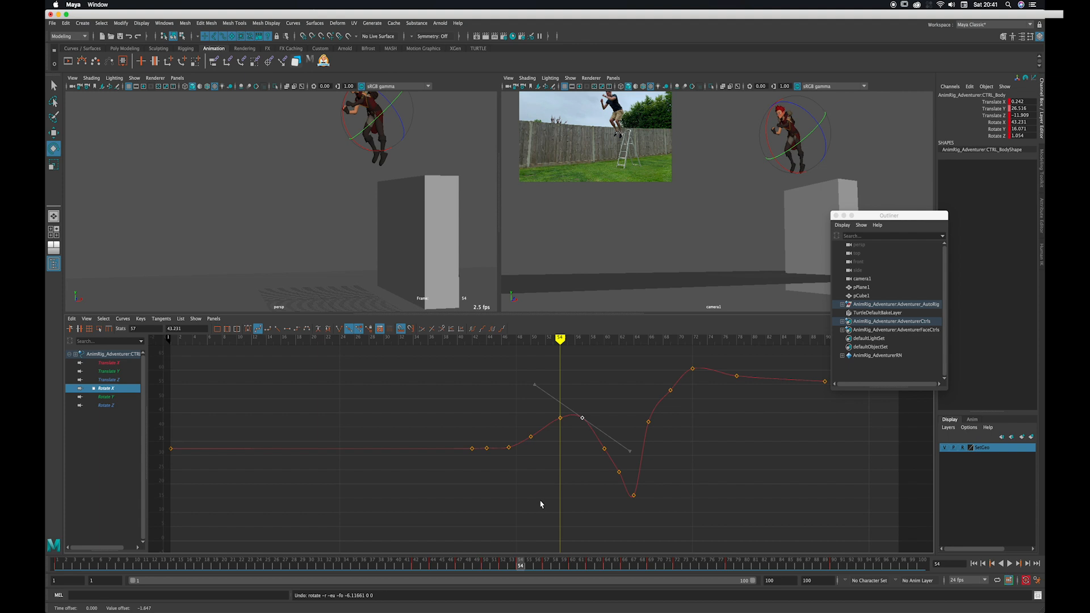
Step: Raise the Rotate X key at frame 60 to about 35.56 and nearly flatten the tangent of the key at frame 64
{"action": "mouse_move", "coordinate": [442, 564]}
{"action": "left_mouse_down"}
{"action": "mouse_move", "coordinate": [511, 562]}
{"action": "mouse_move", "coordinate": [538, 545]}
{"action": "mouse_move", "coordinate": [487, 564]}
{"action": "mouse_move", "coordinate": [556, 540]}
{"action": "mouse_move", "coordinate": [610, 466]}
{"action": "left_mouse_up"}
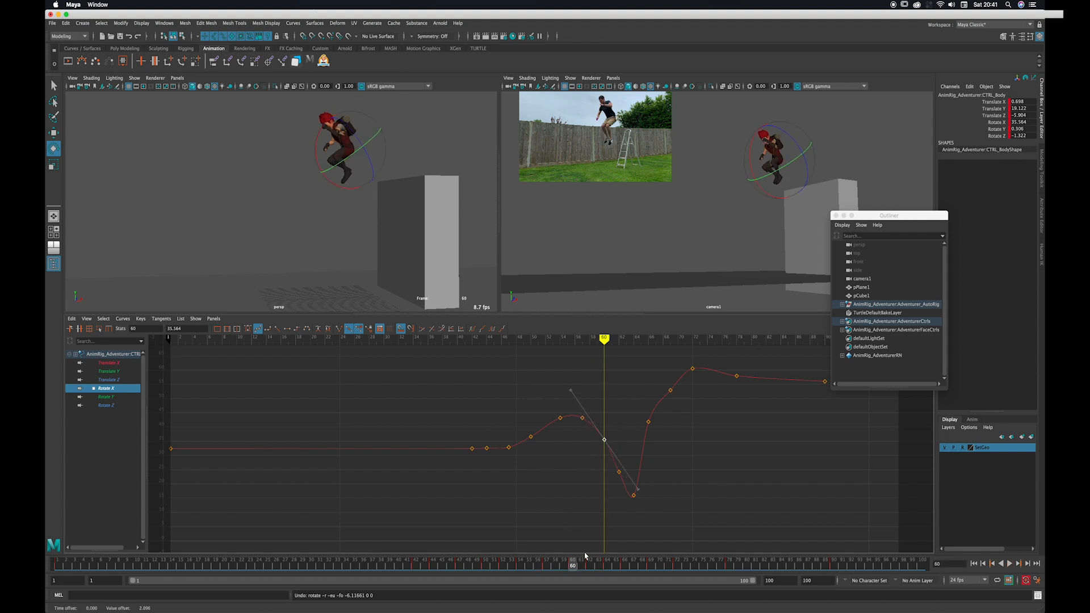
{"action": "mouse_move", "coordinate": [586, 556]}
{"action": "left_mouse_down"}
{"action": "mouse_move", "coordinate": [587, 567]}
{"action": "mouse_move", "coordinate": [631, 559]}
{"action": "mouse_move", "coordinate": [606, 556]}
{"action": "left_mouse_up"}
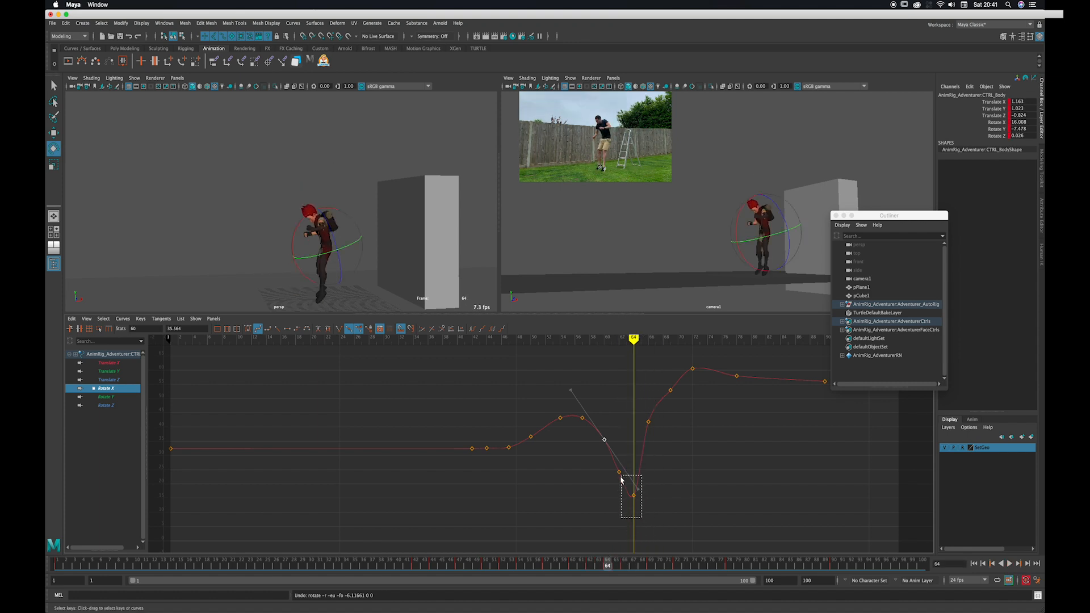
{"action": "left_click_drag", "start_coordinate": [620, 480], "coordinate": [622, 482]}
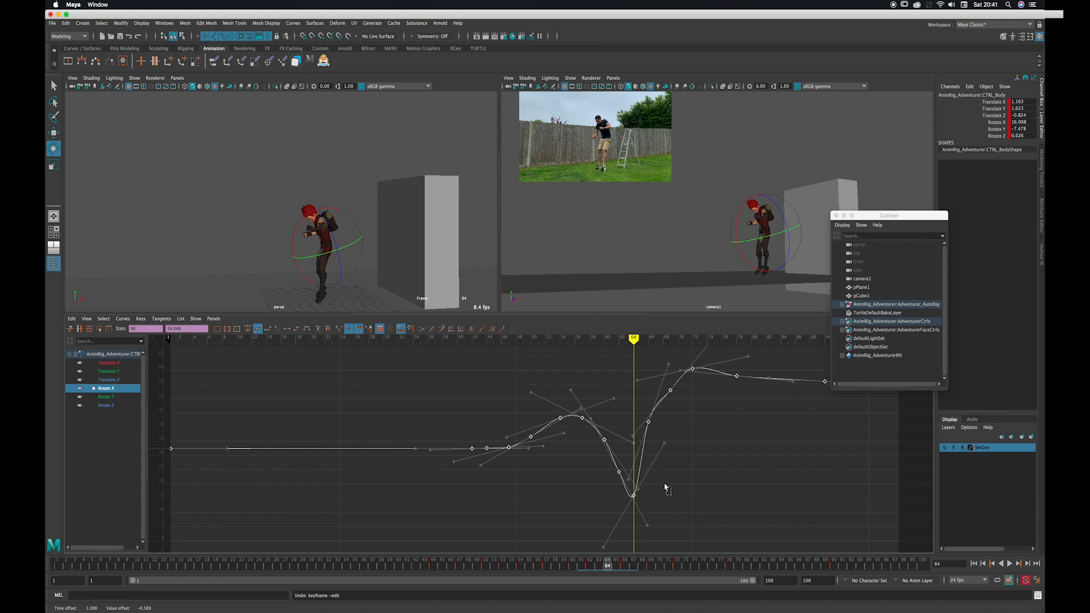
{"action": "left_click", "coordinate": [662, 445]}
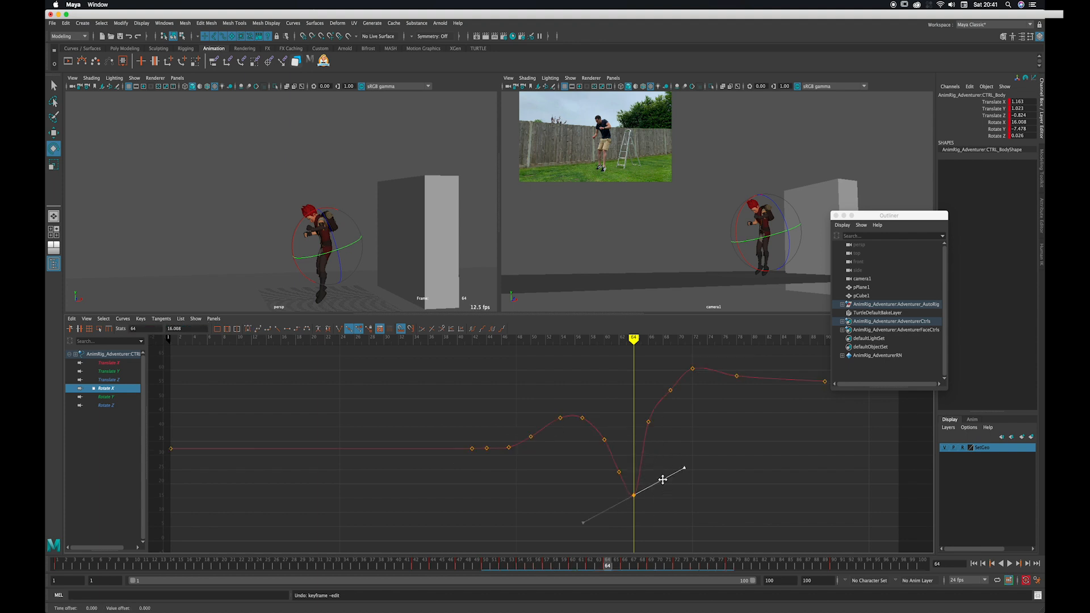
Step: Compare the takeoff poses around frames 45 to 49 with the reference video, including in the enlarged camera view
{"action": "mouse_move", "coordinate": [489, 569]}
{"action": "left_mouse_down"}
{"action": "mouse_move", "coordinate": [470, 564]}
{"action": "mouse_move", "coordinate": [532, 557]}
{"action": "mouse_move", "coordinate": [428, 564]}
{"action": "mouse_move", "coordinate": [530, 561]}
{"action": "mouse_move", "coordinate": [454, 547]}
{"action": "left_mouse_up"}
{"action": "mouse_move", "coordinate": [510, 339]}
{"action": "left_mouse_down"}
{"action": "mouse_move", "coordinate": [578, 338]}
{"action": "mouse_move", "coordinate": [550, 341]}
{"action": "left_mouse_up"}
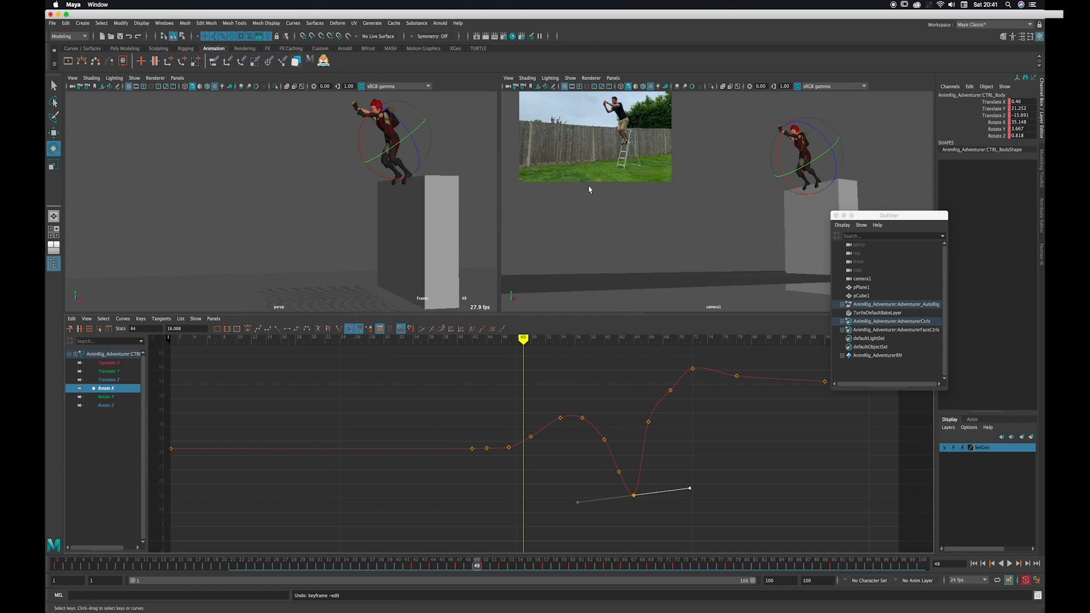
{"action": "mouse_move", "coordinate": [418, 570]}
{"action": "left_mouse_down"}
{"action": "mouse_move", "coordinate": [443, 574]}
{"action": "mouse_move", "coordinate": [533, 533]}
{"action": "mouse_move", "coordinate": [449, 522]}
{"action": "left_mouse_up"}
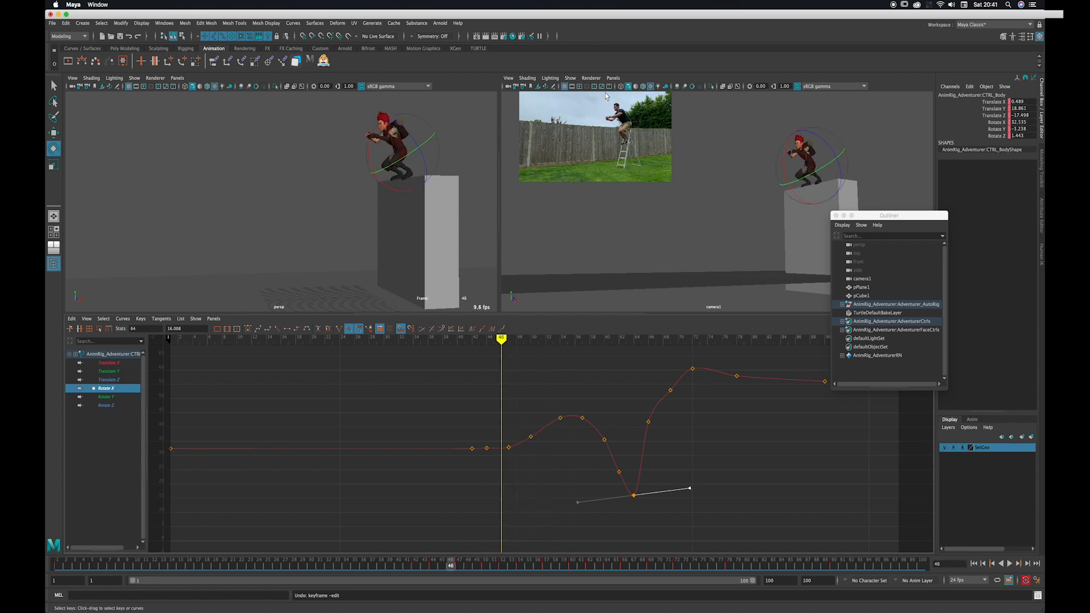
{"action": "key", "text": "space"}
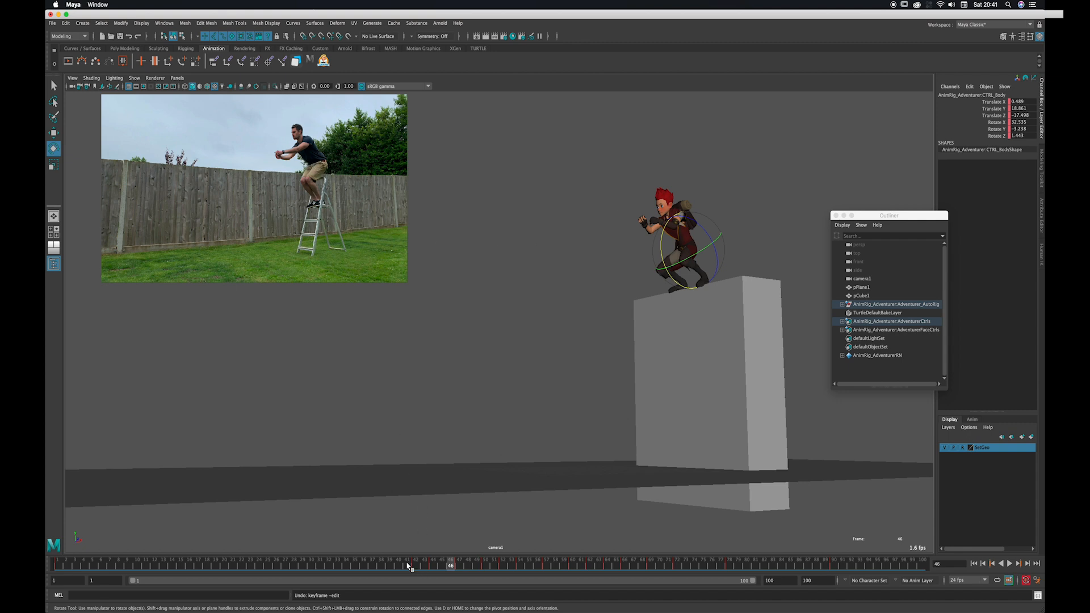
{"action": "key", "text": "alt+v"}
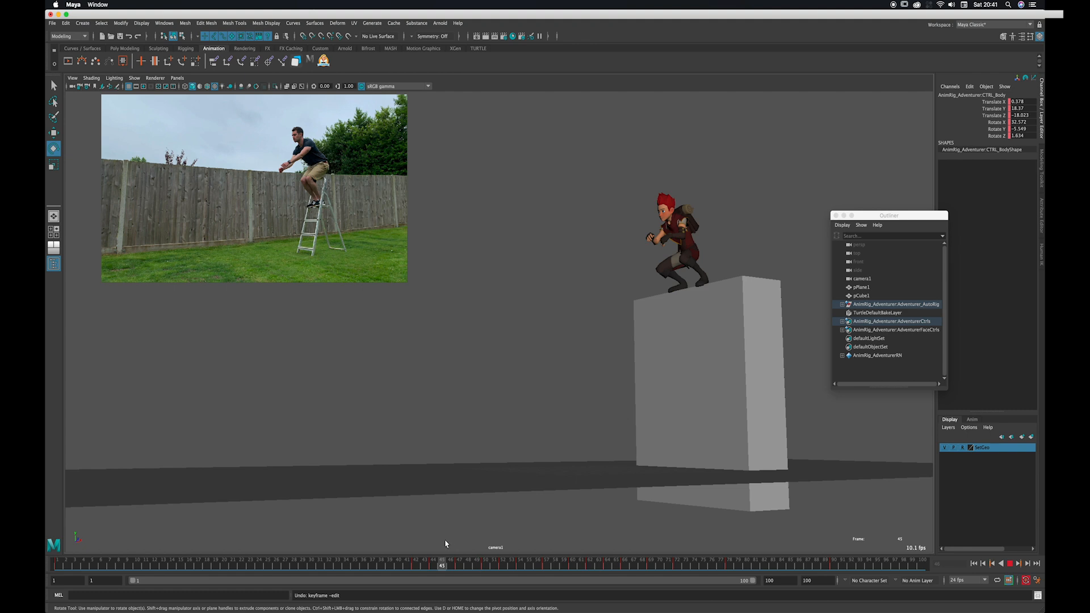
{"action": "left_click_drag", "start_coordinate": [445, 544], "coordinate": [471, 552]}
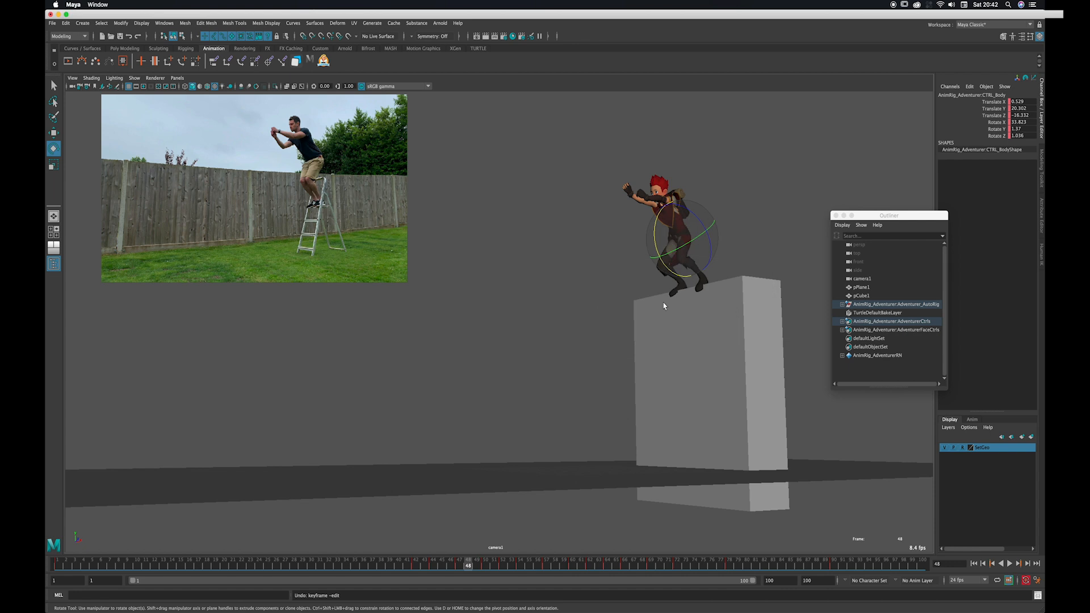
{"action": "key", "text": "space"}
{"action": "left_click_drag", "start_coordinate": [436, 564], "coordinate": [461, 564]}
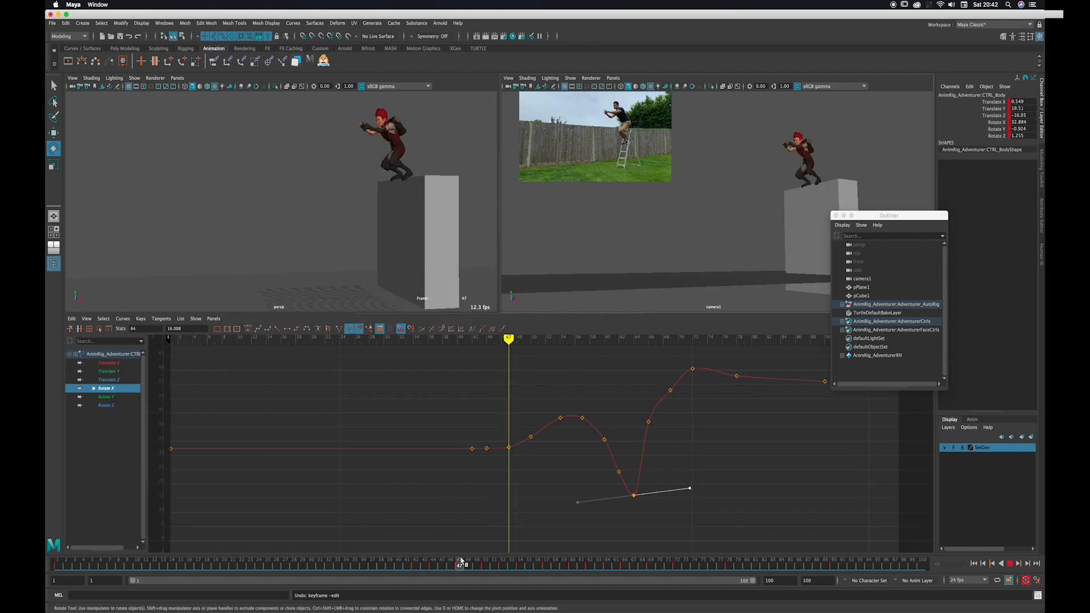
Step: Show the body's Translate Z curve and raise its key at frame 47 to about -16.38
{"action": "left_click", "coordinate": [137, 381]}
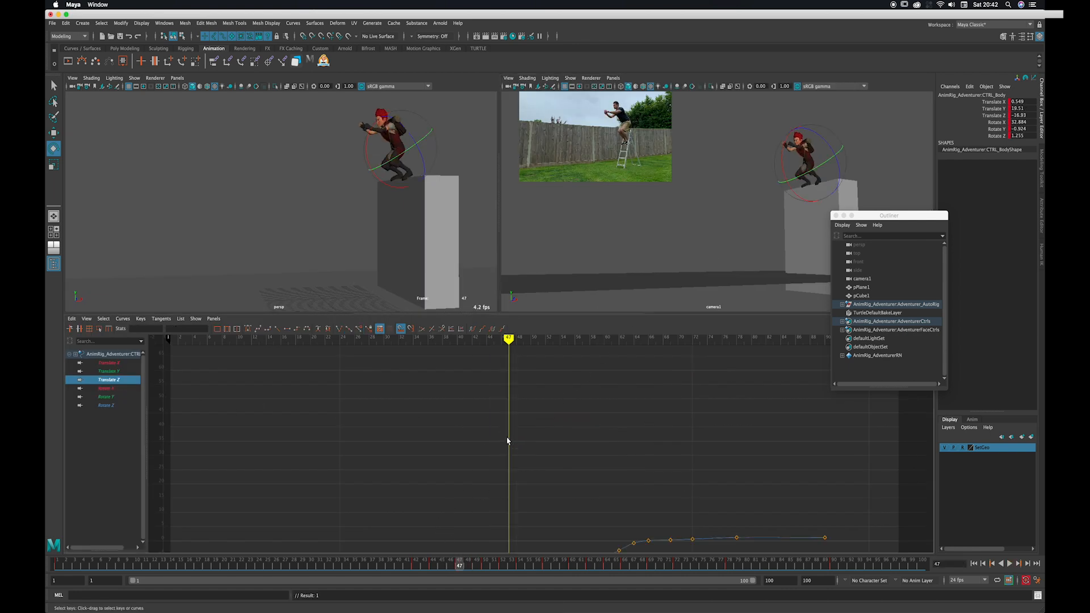
{"action": "key", "text": "f"}
{"action": "left_click_drag", "start_coordinate": [560, 425], "coordinate": [547, 449]}
{"action": "key", "text": "f"}
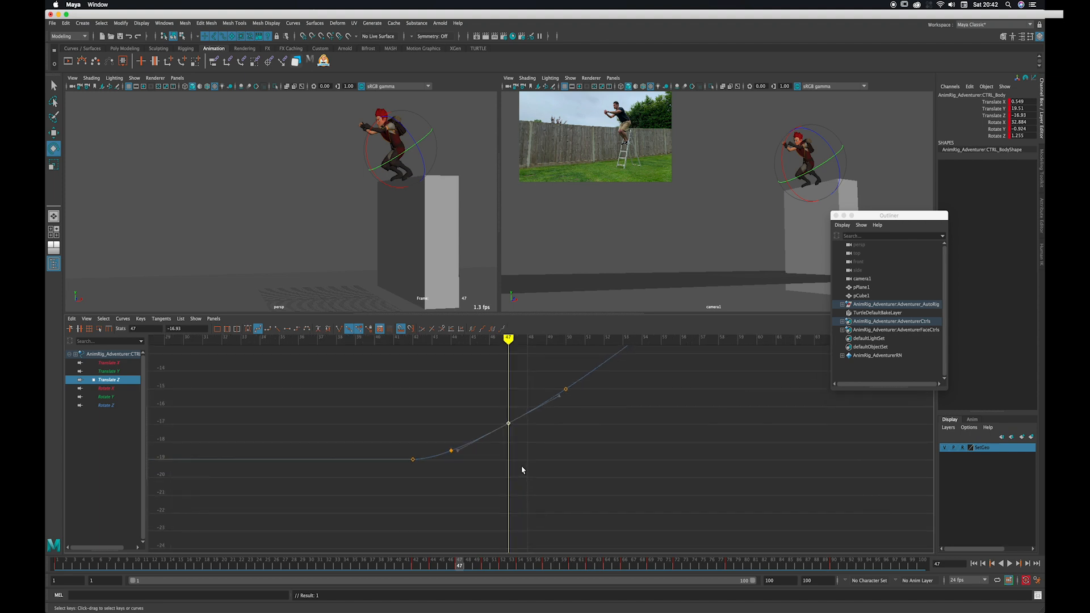
{"action": "middle_click_drag", "start_coordinate": [522, 477], "coordinate": [522, 461]}
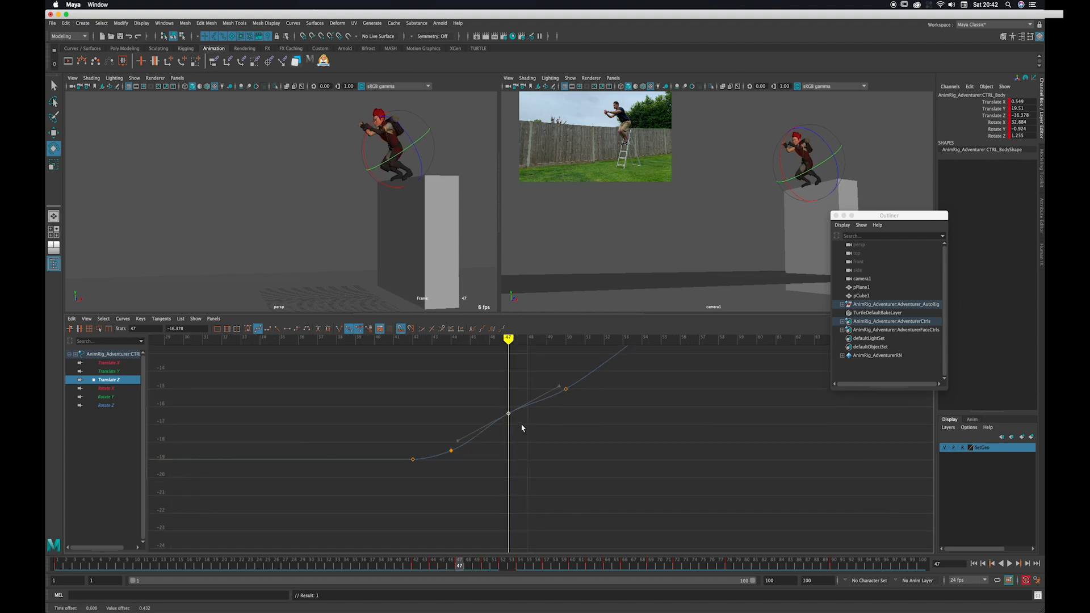
Step: Raise the Translate Z keys at frame 50 to about -14.1 and at frame 54 to about -11.1
{"action": "middle_click_drag", "start_coordinate": [585, 353], "coordinate": [543, 448], "text": "alt"}
{"action": "right_click_drag", "start_coordinate": [541, 423], "coordinate": [531, 466], "text": "alt+shift"}
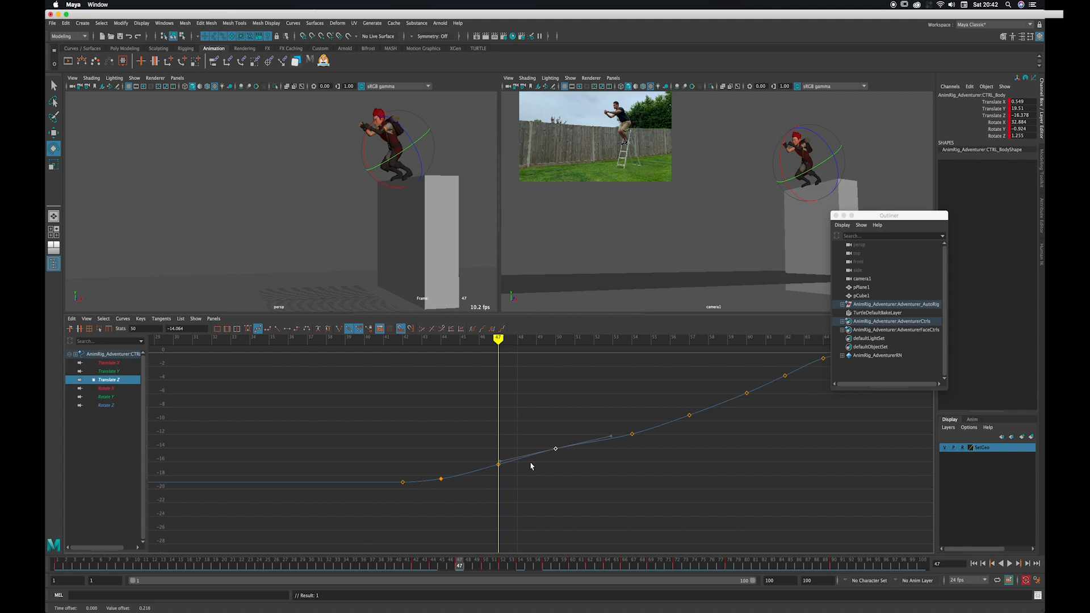
{"action": "left_click_drag", "start_coordinate": [420, 571], "coordinate": [517, 551]}
{"action": "middle_click_drag", "start_coordinate": [621, 448], "coordinate": [622, 442]}
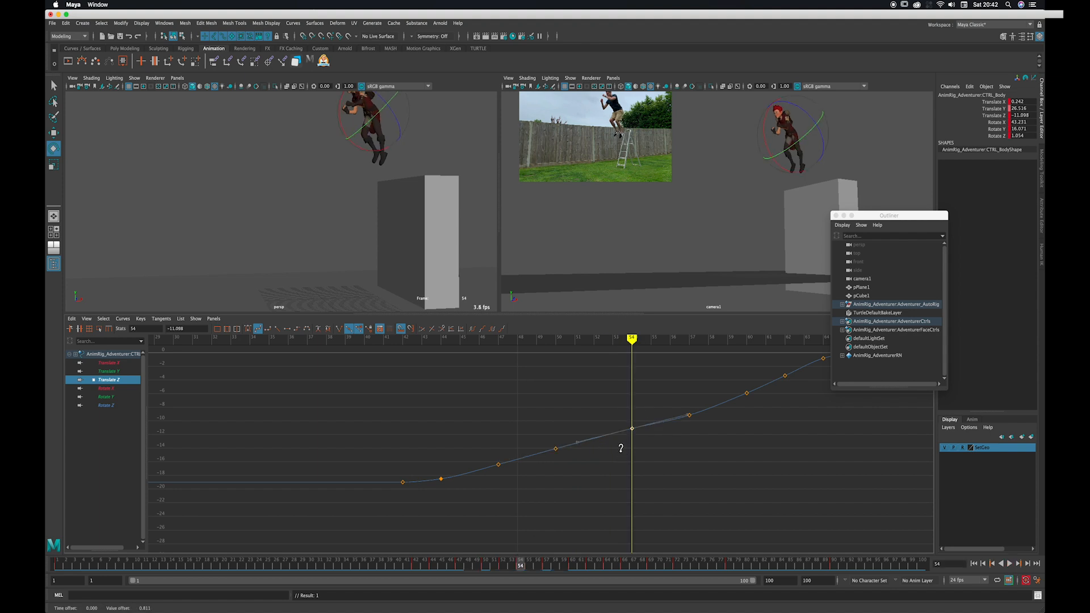
Step: Frame the Translate Z curve and review the forward travel of the jump by scrubbing and playing it back
{"action": "key", "text": "f"}
{"action": "left_click_drag", "start_coordinate": [443, 567], "coordinate": [538, 559]}
{"action": "key", "text": "f"}
{"action": "mouse_move", "coordinate": [470, 563]}
{"action": "left_mouse_down"}
{"action": "mouse_move", "coordinate": [530, 562]}
{"action": "mouse_move", "coordinate": [610, 531]}
{"action": "mouse_move", "coordinate": [441, 554]}
{"action": "mouse_move", "coordinate": [469, 560]}
{"action": "mouse_move", "coordinate": [596, 516]}
{"action": "mouse_move", "coordinate": [464, 536]}
{"action": "mouse_move", "coordinate": [513, 564]}
{"action": "mouse_move", "coordinate": [556, 524]}
{"action": "mouse_move", "coordinate": [414, 540]}
{"action": "left_mouse_up"}
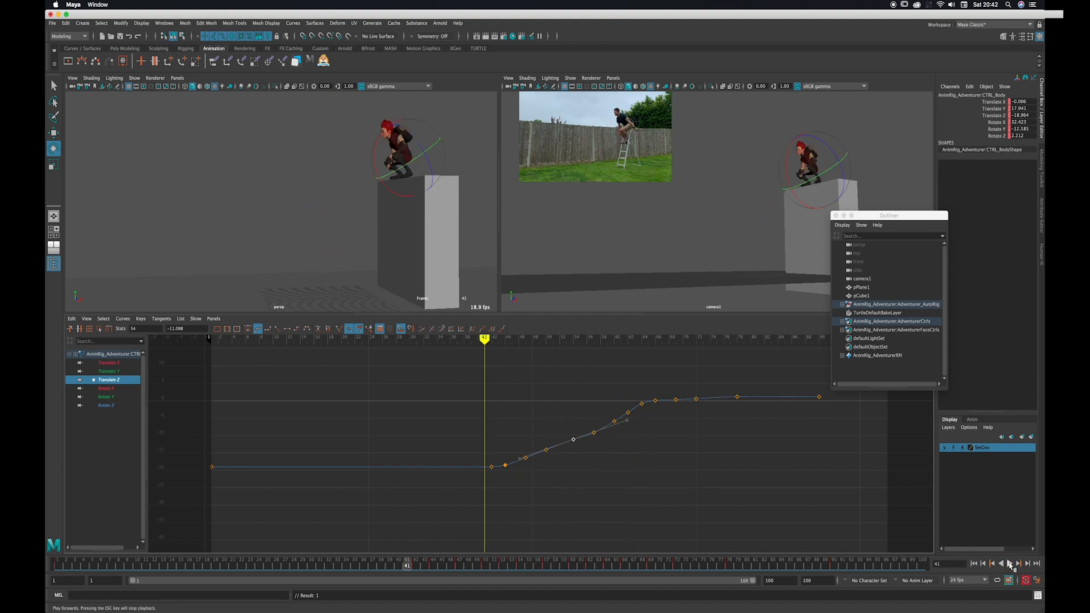
{"action": "left_click", "coordinate": [1009, 564]}
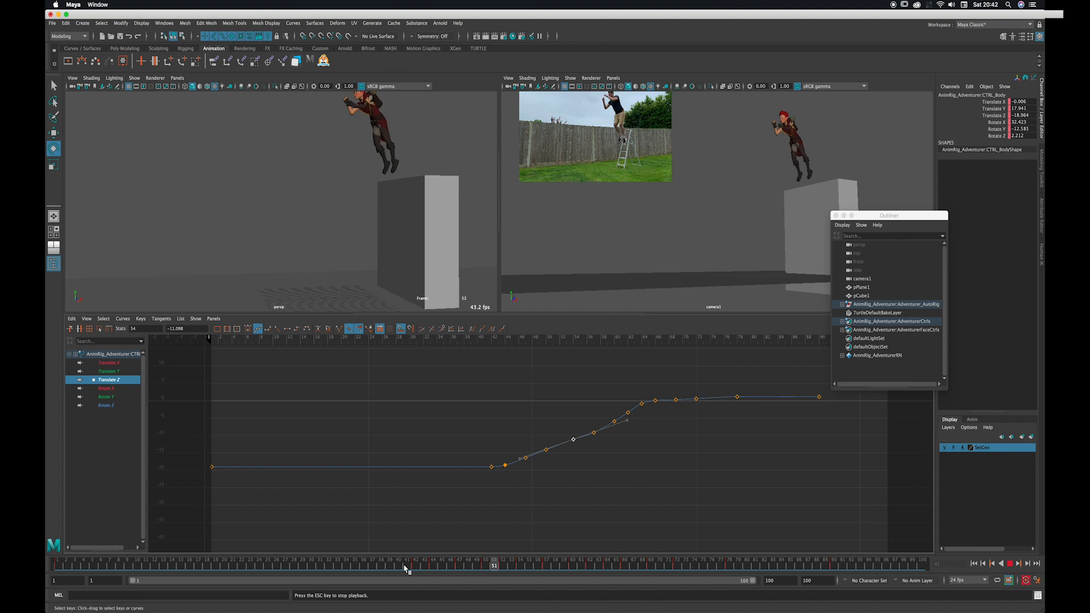
{"action": "left_click", "coordinate": [1009, 564]}
Step: Show the body's Translate Y curve and lower its key at frame 47 to about 18.8
{"action": "left_click", "coordinate": [485, 544]}
{"action": "left_click", "coordinate": [340, 366]}
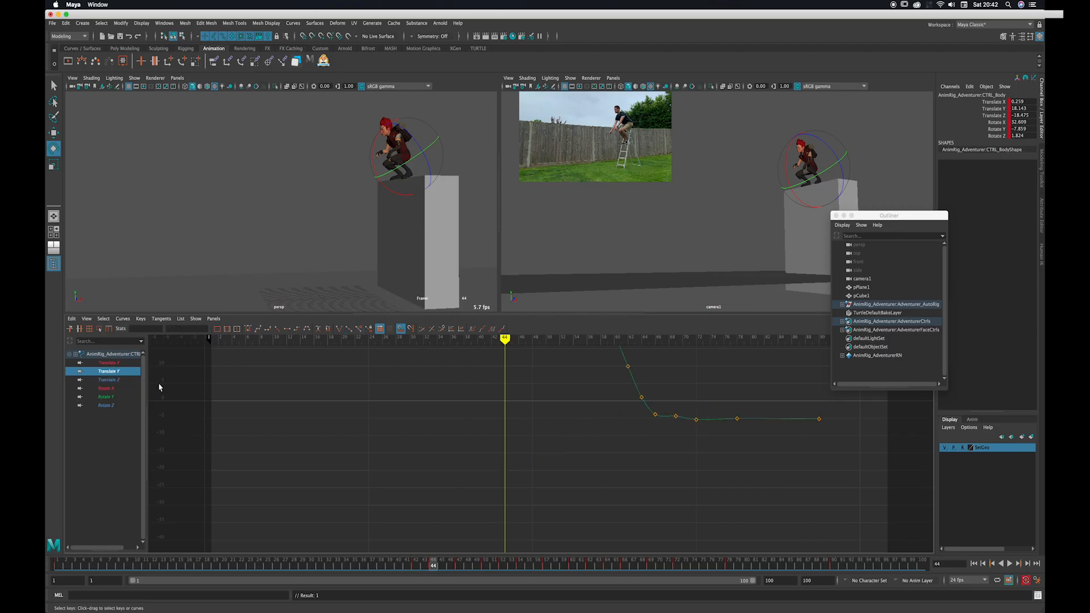
{"action": "key", "text": "f"}
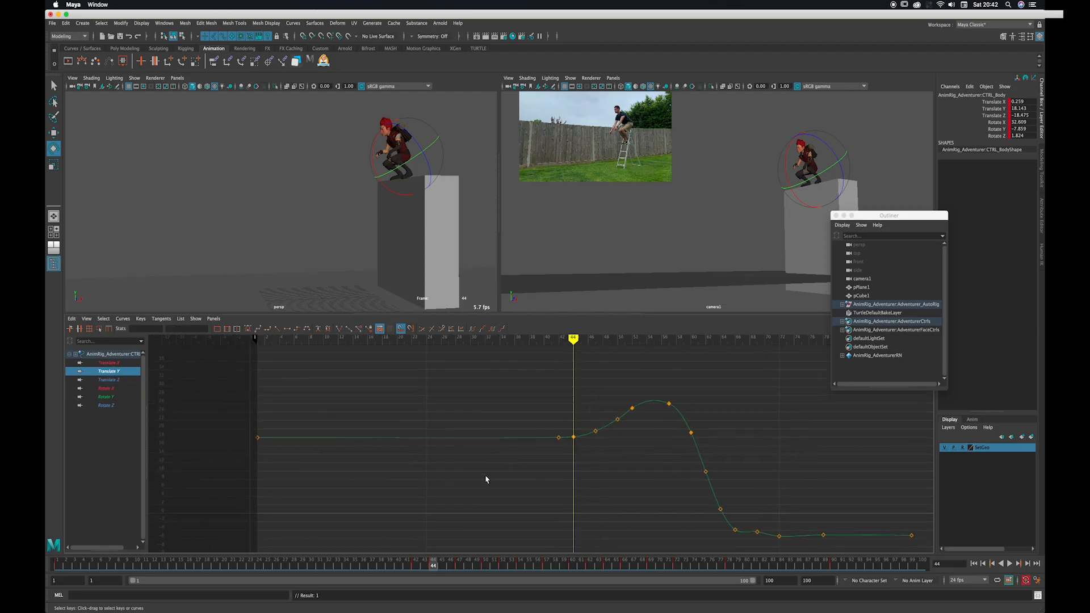
{"action": "scroll", "coordinate": [485, 479], "scroll_direction": "up", "scroll_amount": 3}
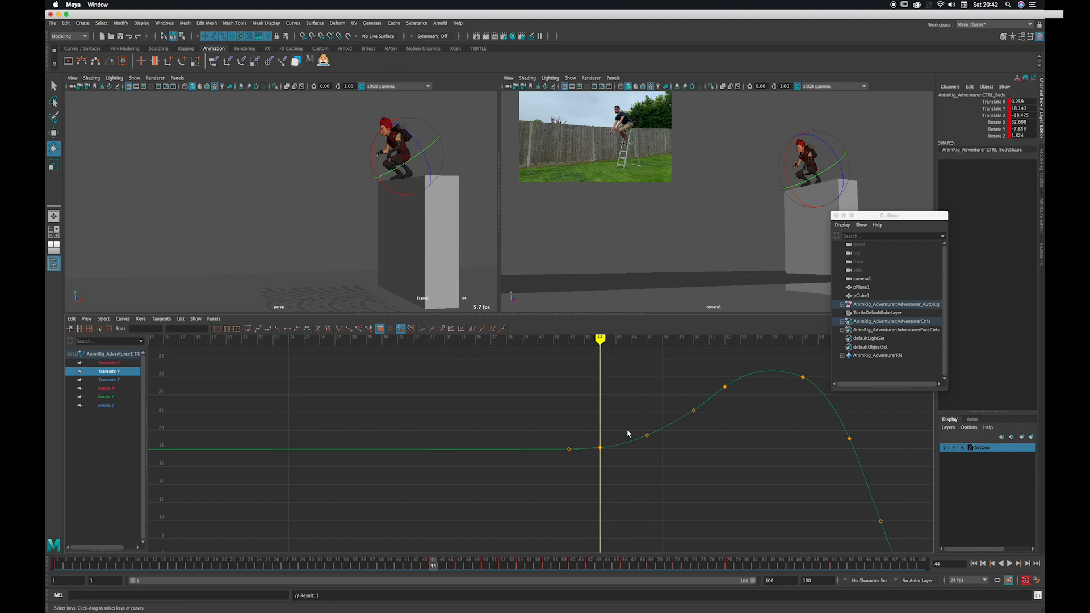
{"action": "left_click_drag", "start_coordinate": [406, 562], "coordinate": [459, 565]}
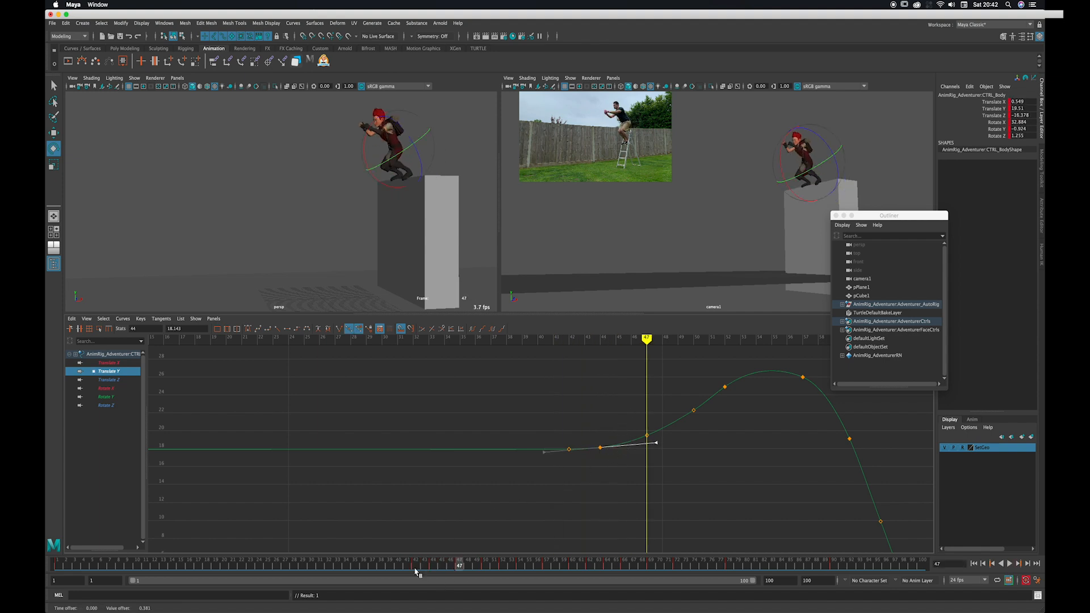
{"action": "scroll", "coordinate": [574, 454], "scroll_direction": "up", "scroll_amount": 3}
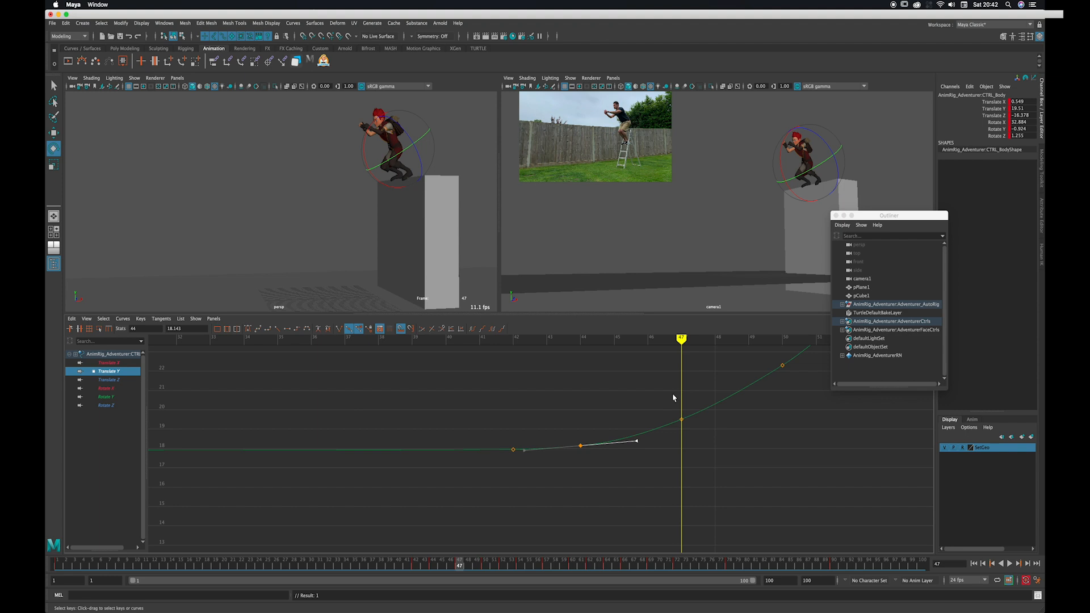
{"action": "middle_click_drag", "start_coordinate": [657, 436], "coordinate": [645, 438], "text": "alt"}
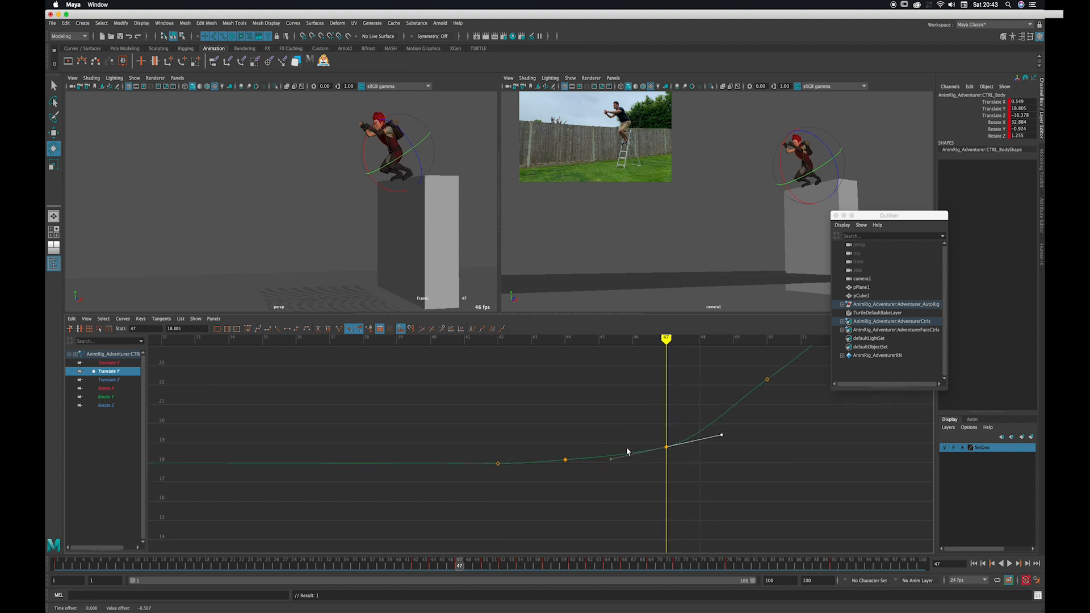
Step: Lower the Translate Y key at frame 44 to about 18 and flatten the tangents of the key at frame 42
{"action": "scroll", "coordinate": [573, 478], "scroll_direction": "up", "scroll_amount": 3}
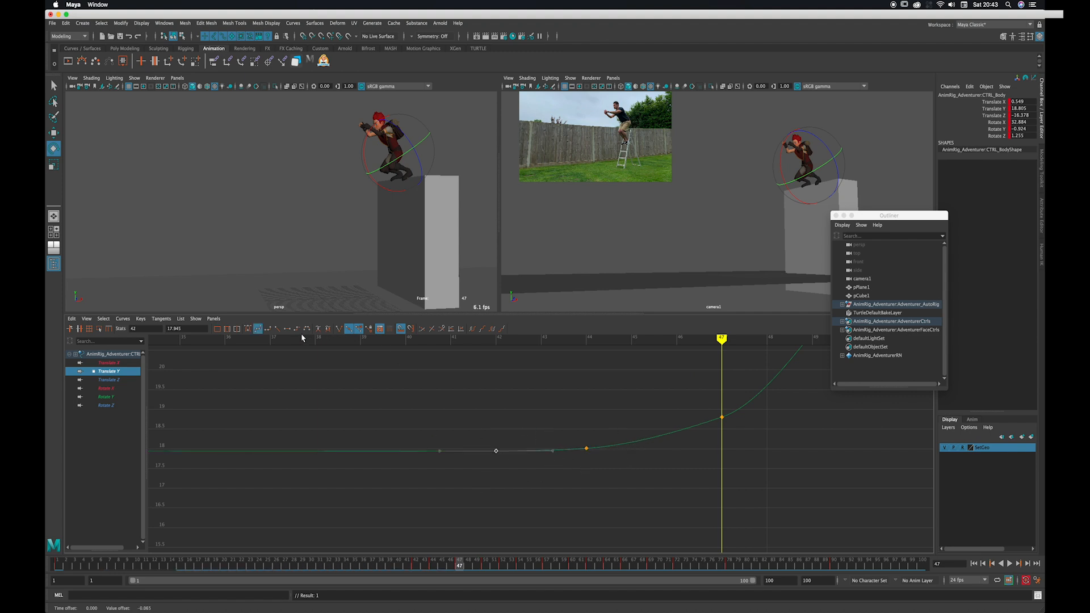
{"action": "mouse_move", "coordinate": [439, 562]}
{"action": "left_mouse_down"}
{"action": "mouse_move", "coordinate": [413, 564]}
{"action": "mouse_move", "coordinate": [470, 561]}
{"action": "mouse_move", "coordinate": [418, 562]}
{"action": "mouse_move", "coordinate": [470, 547]}
{"action": "mouse_move", "coordinate": [460, 549]}
{"action": "left_mouse_up"}
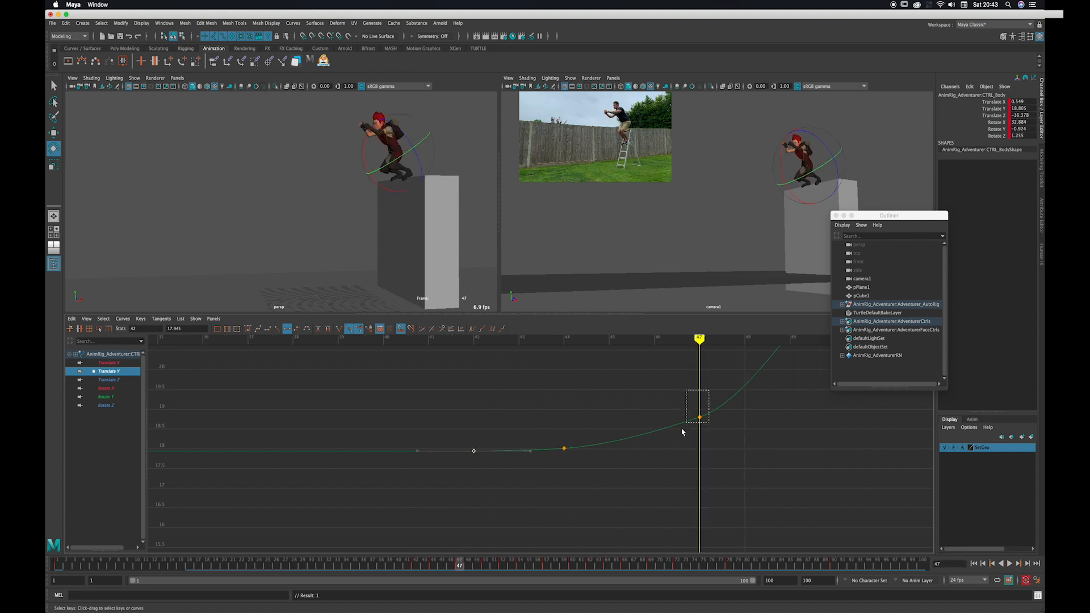
{"action": "right_click_drag", "start_coordinate": [661, 433], "coordinate": [618, 443], "text": "alt+shift"}
{"action": "middle_click_drag", "start_coordinate": [617, 444], "coordinate": [570, 463], "text": "alt"}
{"action": "key", "text": "alt+v"}
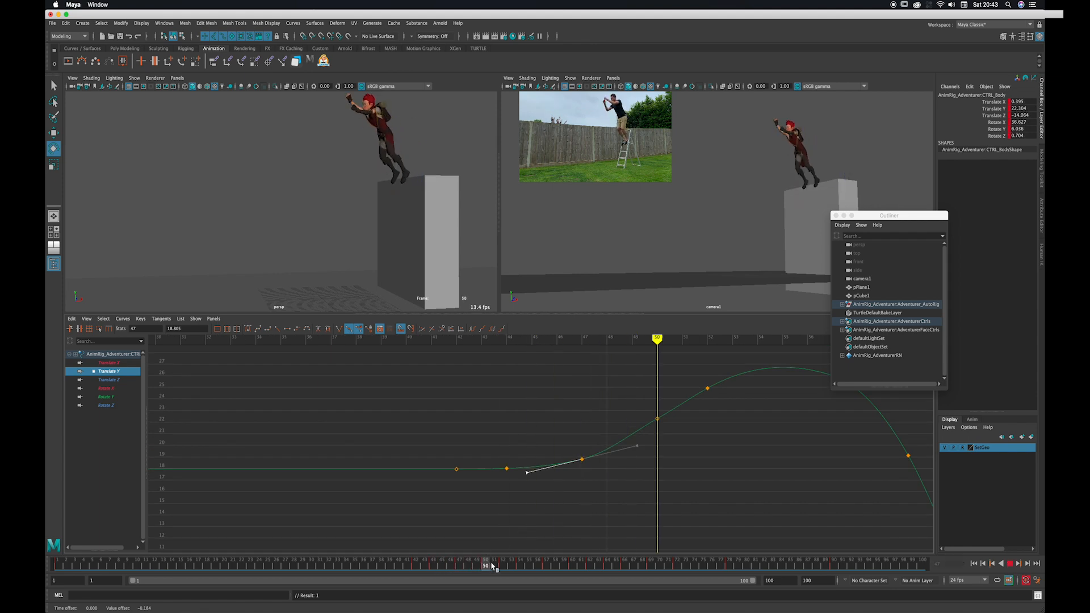
Step: Adjust the Translate Y keys to about 22.08 at frame 50, 24.82 at frame 52 and 26.19 at frame 57
{"action": "mouse_move", "coordinate": [463, 565]}
{"action": "left_mouse_down"}
{"action": "mouse_move", "coordinate": [484, 565]}
{"action": "mouse_move", "coordinate": [451, 565]}
{"action": "mouse_move", "coordinate": [494, 567]}
{"action": "mouse_move", "coordinate": [433, 567]}
{"action": "mouse_move", "coordinate": [488, 571]}
{"action": "left_mouse_up"}
{"action": "left_click", "coordinate": [643, 429]}
{"action": "middle_click_drag", "start_coordinate": [642, 448], "coordinate": [595, 435]}
{"action": "middle_click_drag", "start_coordinate": [610, 395], "coordinate": [595, 420], "text": "alt"}
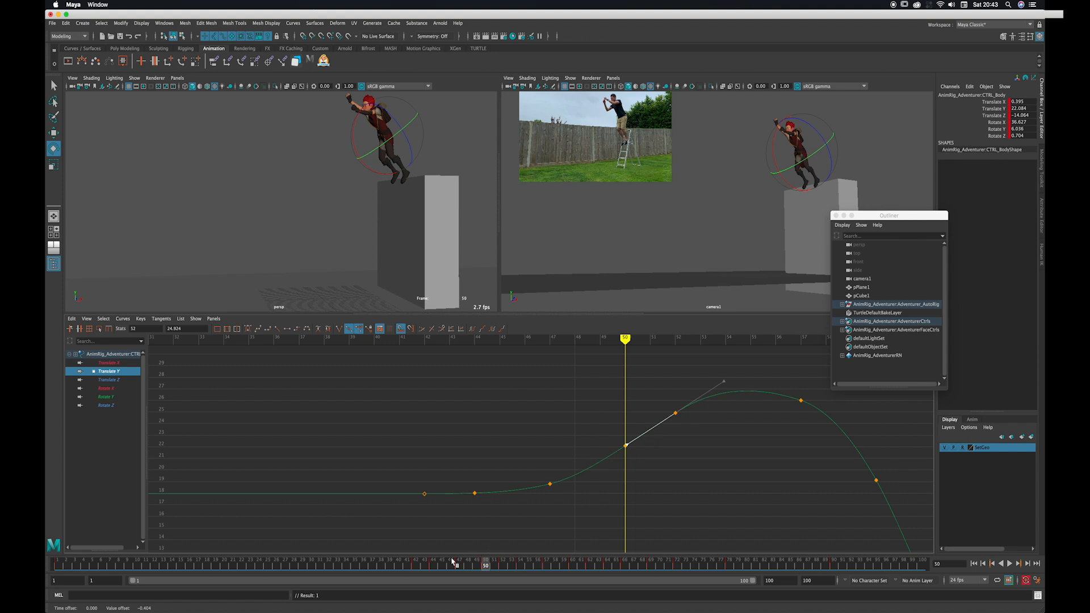
{"action": "left_click_drag", "start_coordinate": [452, 562], "coordinate": [546, 562]}
{"action": "middle_click_drag", "start_coordinate": [790, 404], "coordinate": [691, 420], "text": "alt"}
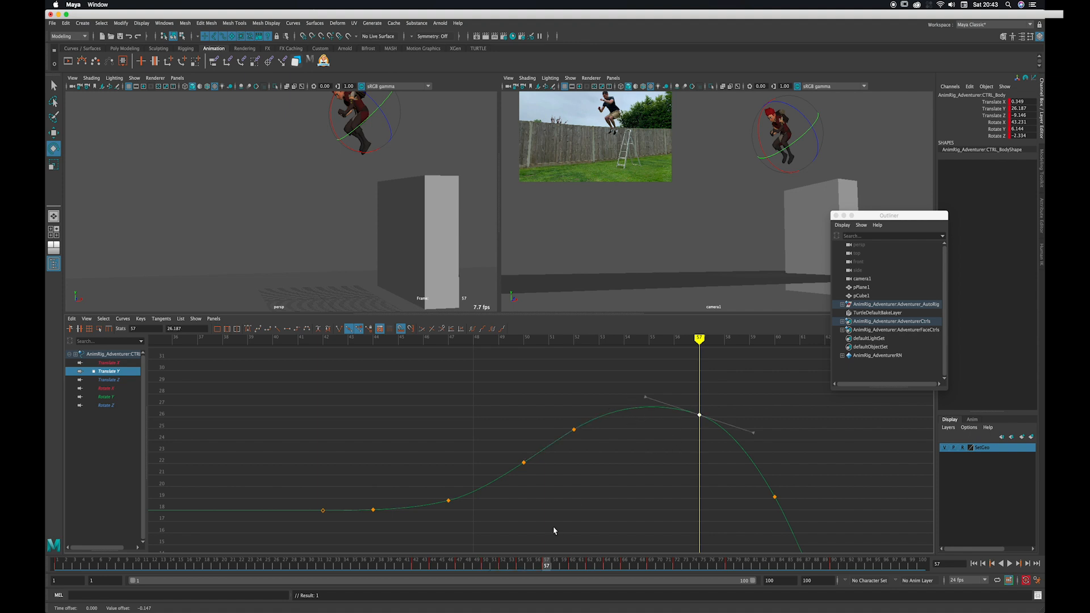
Step: Scrub back to the takeoff at frame 42 and play the jump to check the revised Translate Y arc
{"action": "mouse_move", "coordinate": [482, 564]}
{"action": "left_mouse_down"}
{"action": "mouse_move", "coordinate": [445, 564]}
{"action": "mouse_move", "coordinate": [543, 562]}
{"action": "mouse_move", "coordinate": [416, 564]}
{"action": "left_mouse_up"}
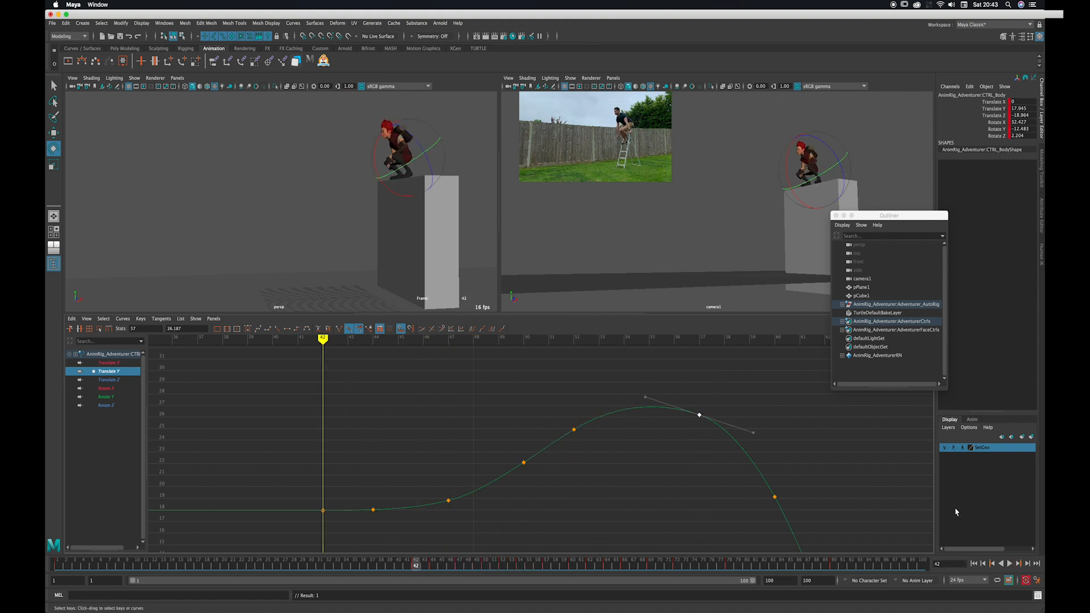
{"action": "left_click", "coordinate": [1010, 564]}
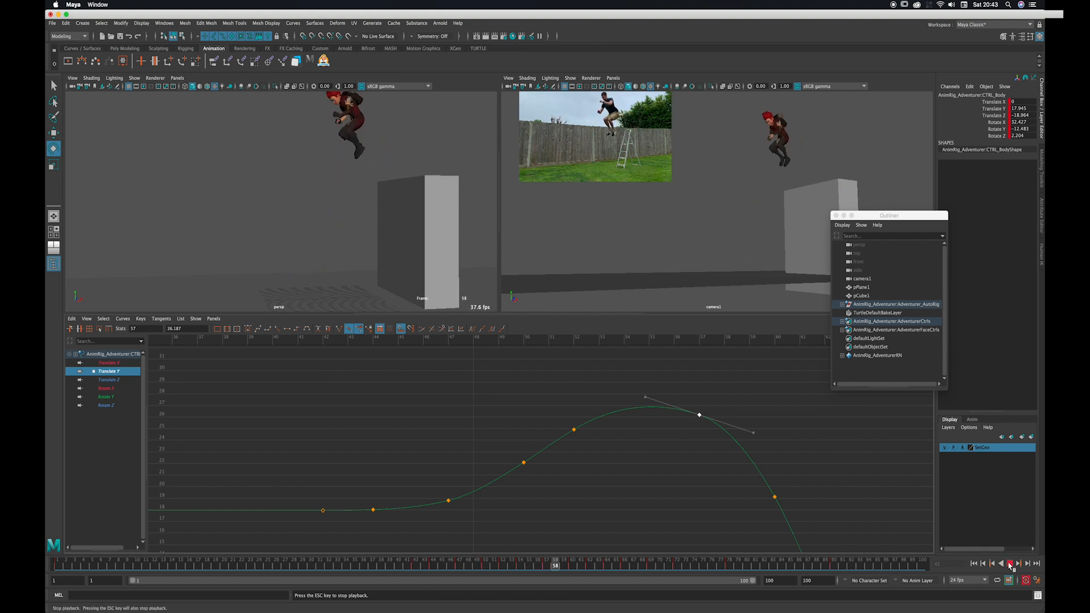
{"action": "key", "text": "Escape"}
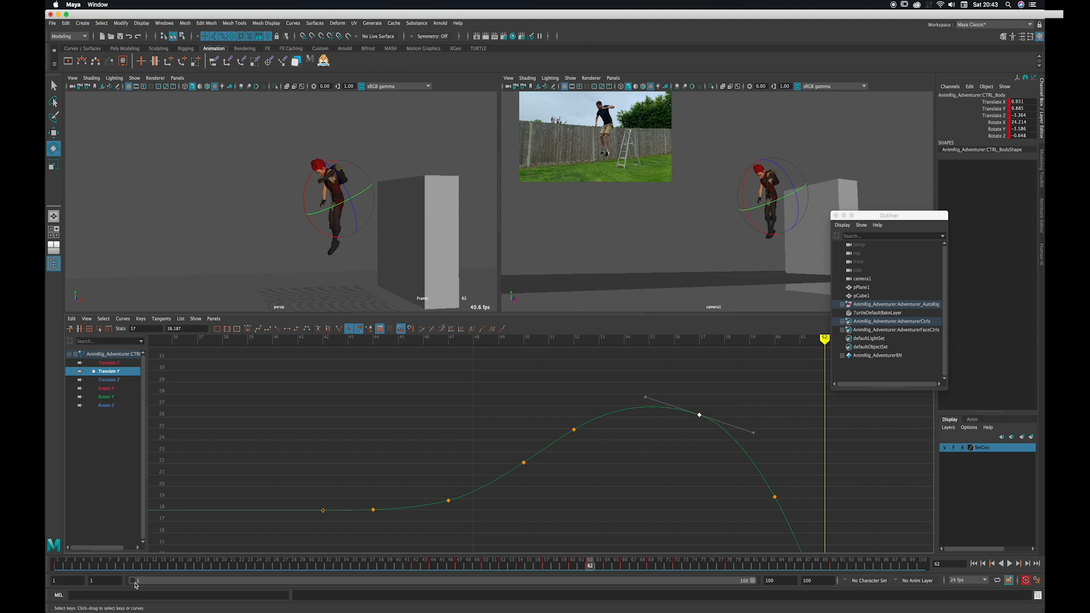
Step: Narrow the playback range to frames 33 to 84 so that only the jump and landing loop
{"action": "left_click_drag", "start_coordinate": [135, 581], "coordinate": [332, 580]}
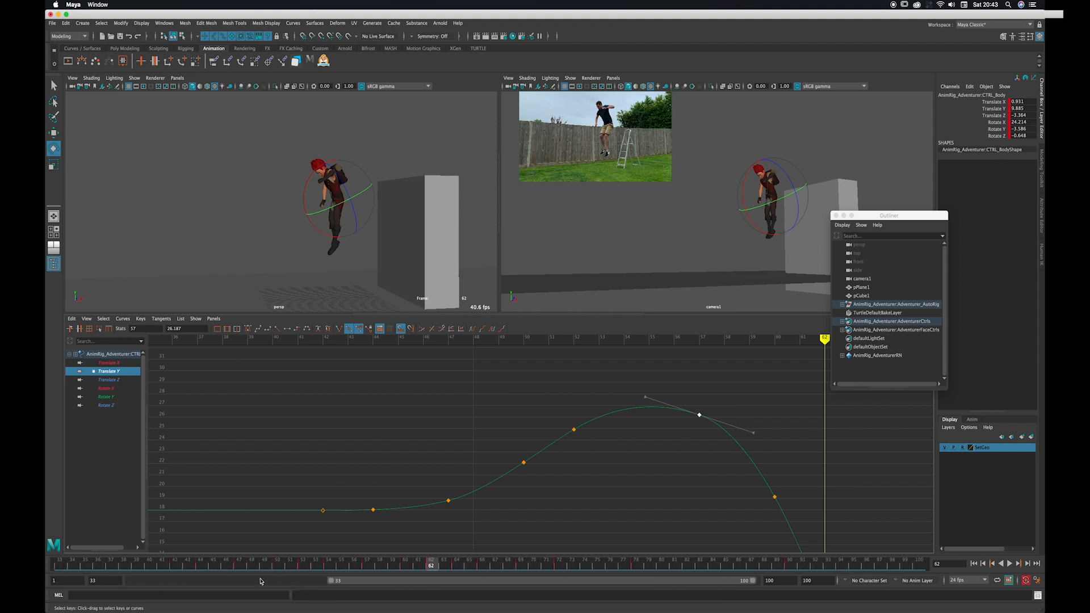
{"action": "left_click", "coordinate": [974, 563]}
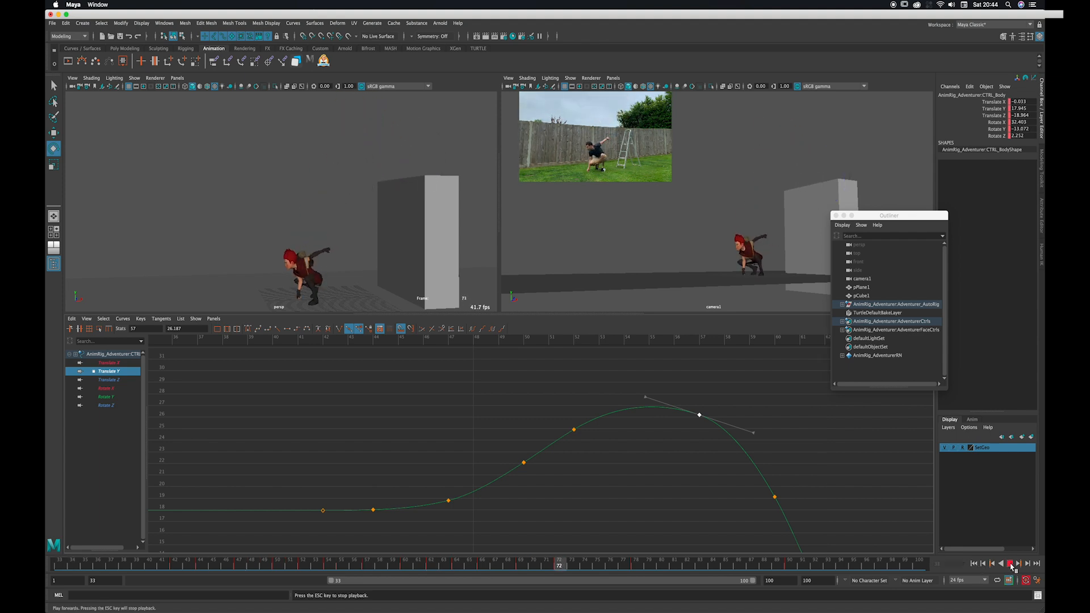
{"action": "left_click", "coordinate": [1010, 564]}
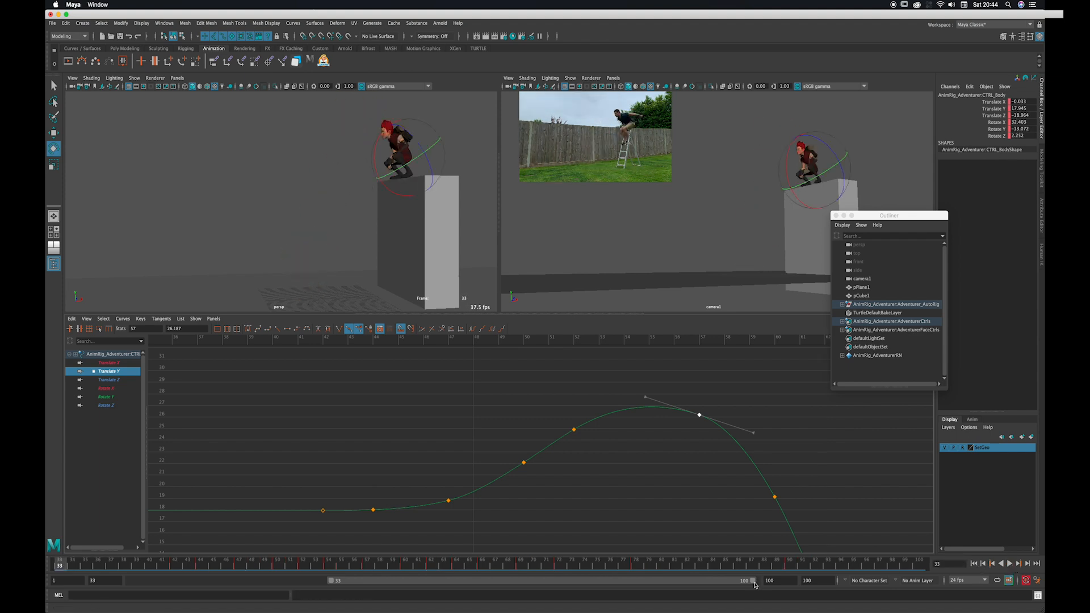
{"action": "left_click_drag", "start_coordinate": [754, 584], "coordinate": [671, 582]}
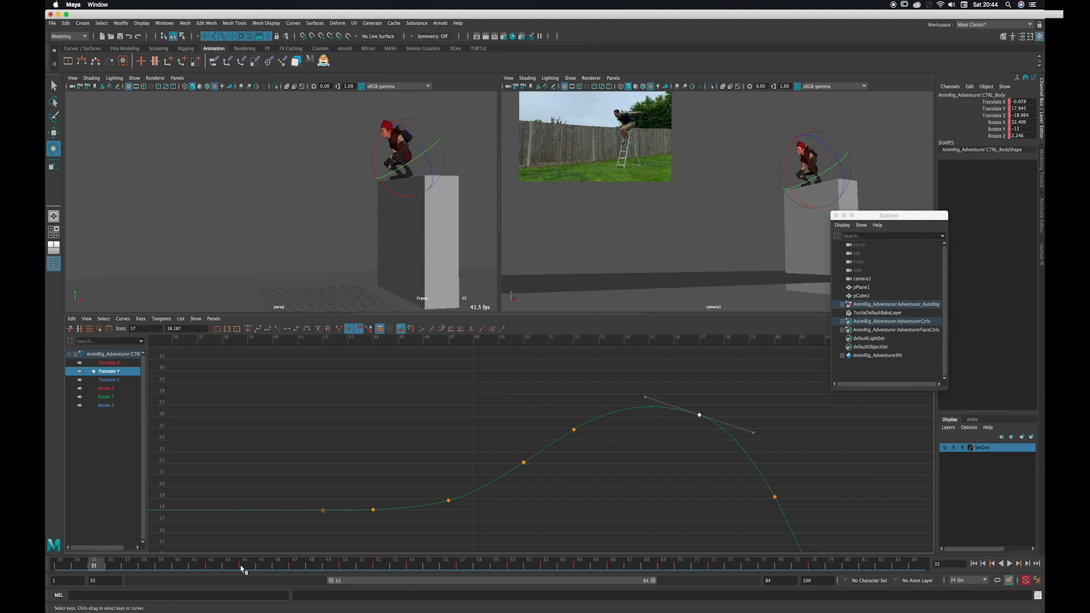
Step: Review the jump from the front by playing it back in the enlarged perspective view
{"action": "left_click_drag", "start_coordinate": [181, 565], "coordinate": [295, 563]}
{"action": "left_click_drag", "start_coordinate": [382, 251], "coordinate": [427, 276], "text": "alt"}
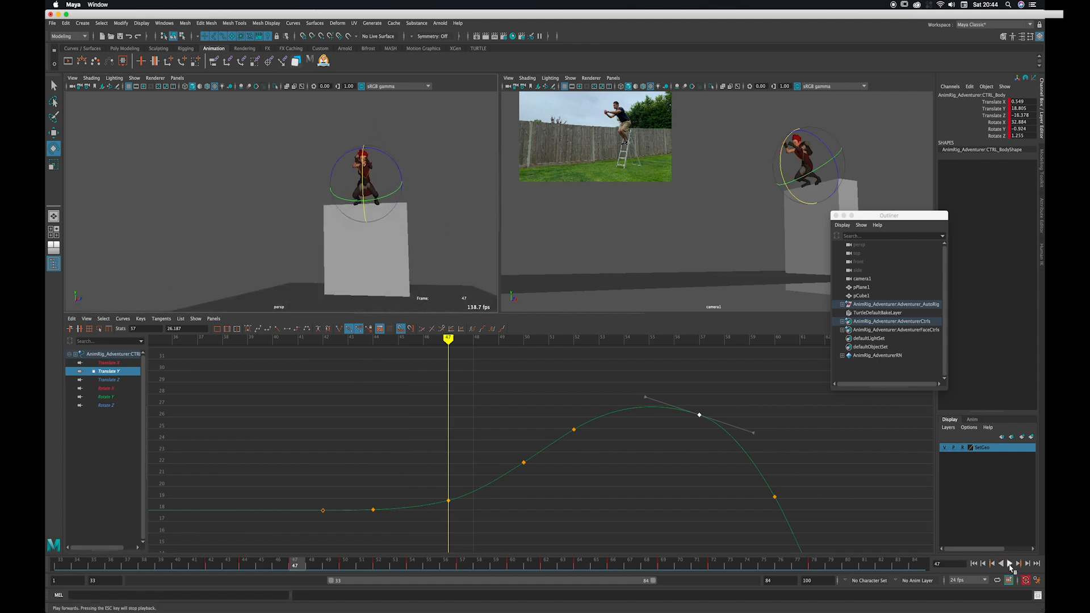
{"action": "left_click", "coordinate": [1009, 563]}
{"action": "key", "text": "space"}
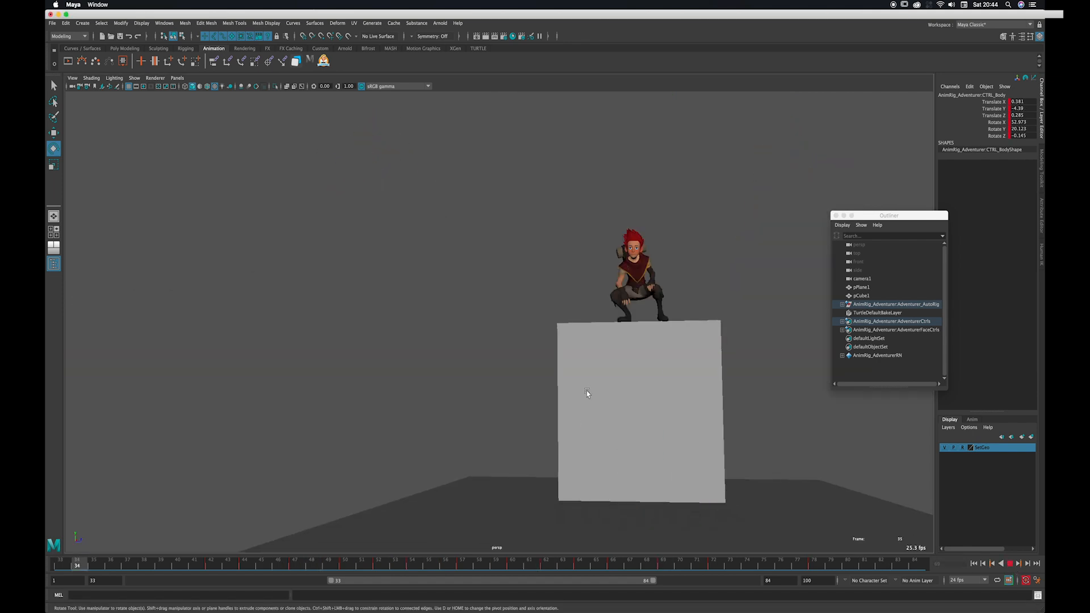
{"action": "left_click_drag", "start_coordinate": [587, 390], "coordinate": [603, 414], "text": "alt"}
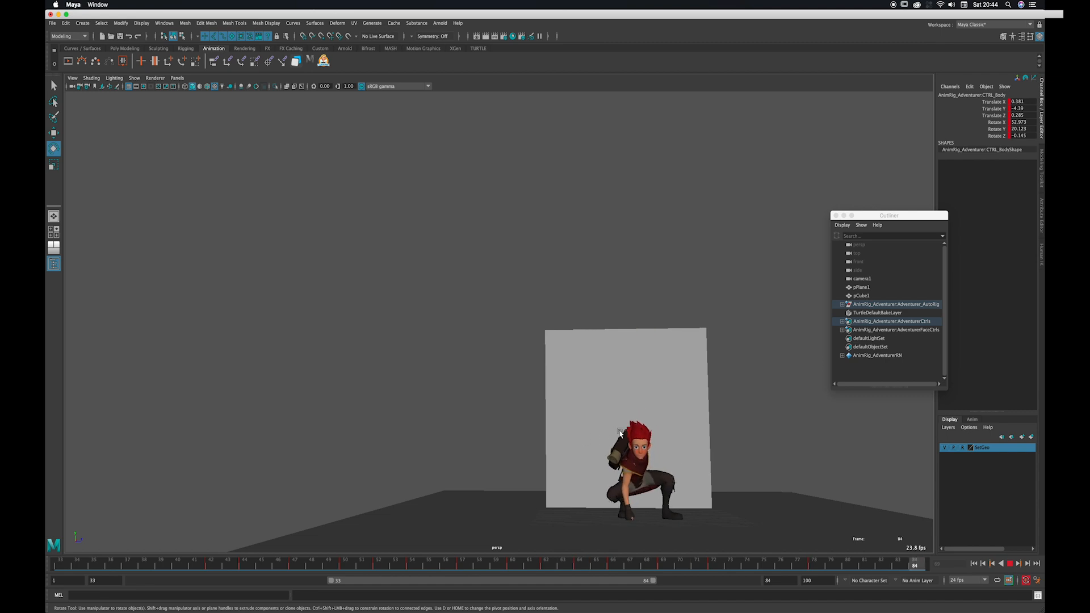